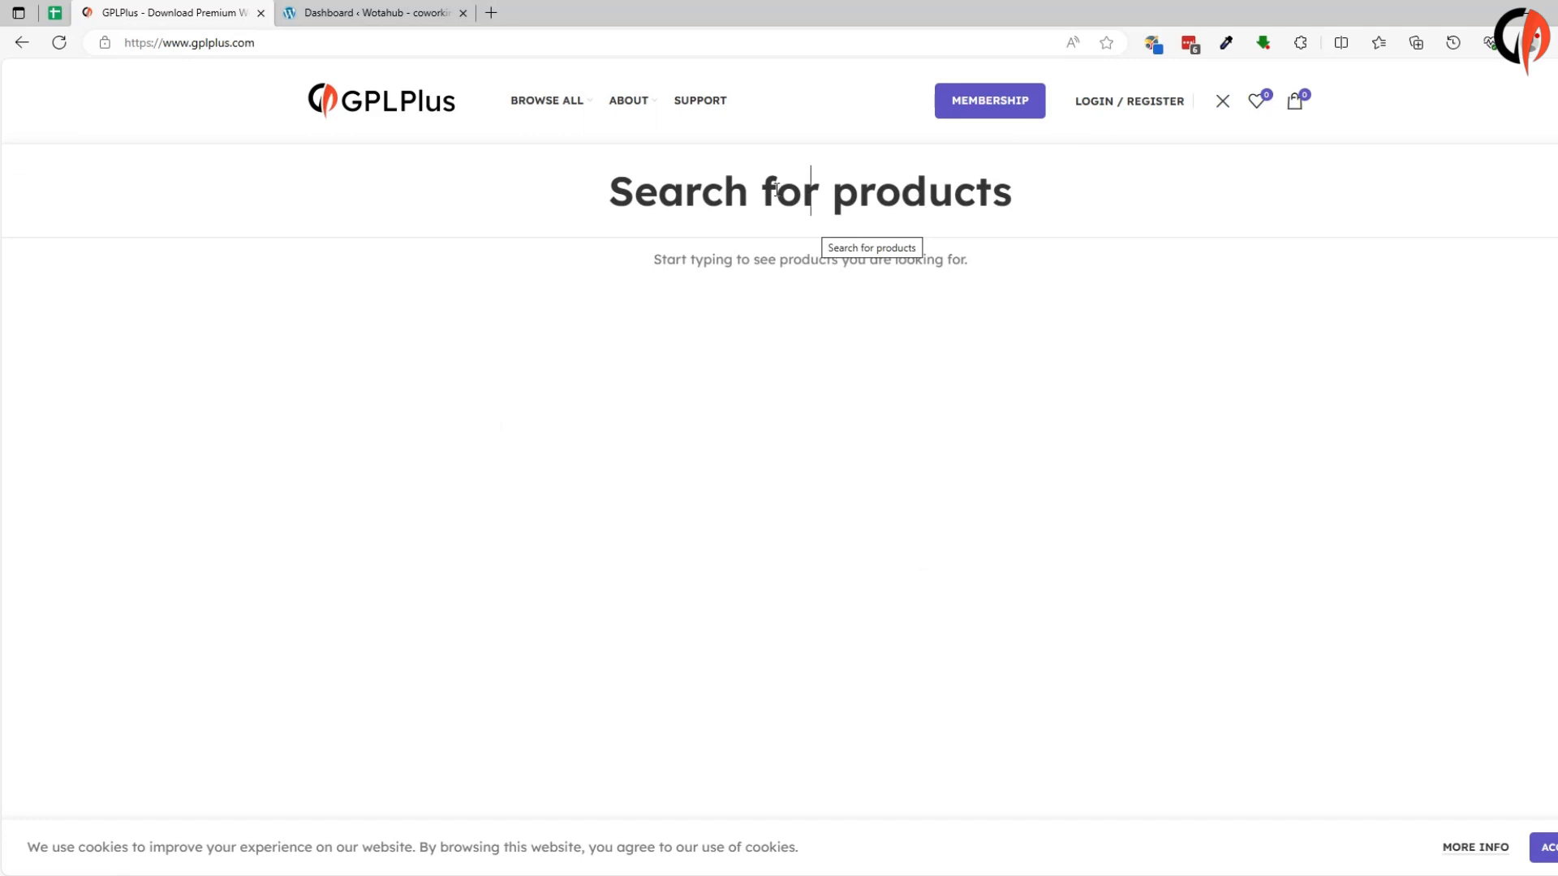
# Search the product catalogue for SuperBlog and open the SuperBlog WordPress Theme 3.6 product page
pyautogui.write('SuperBlog')
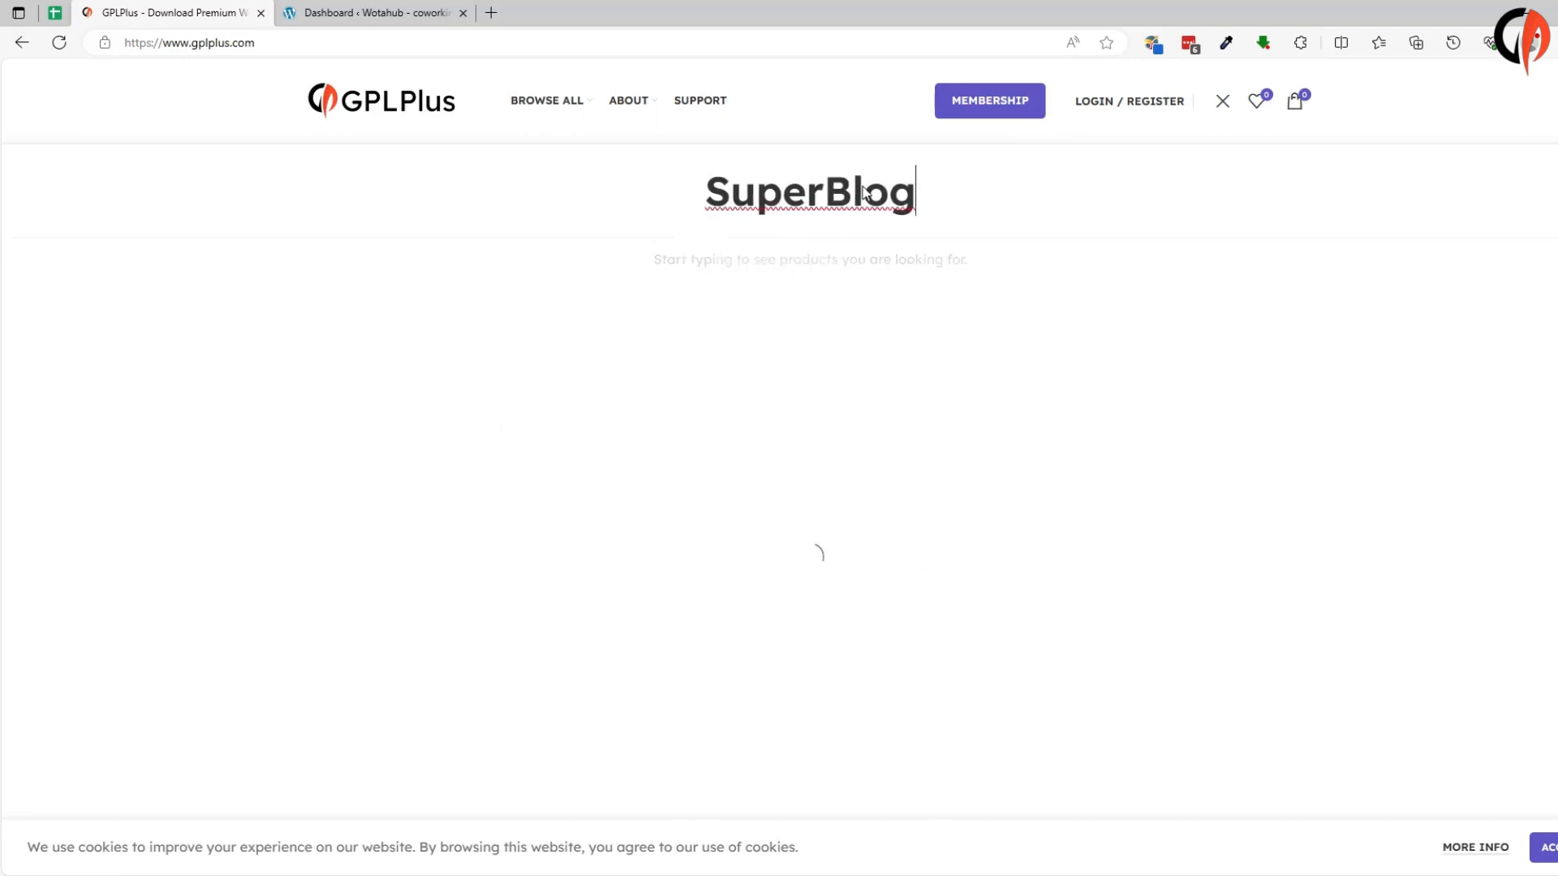
pyautogui.click(811, 307)
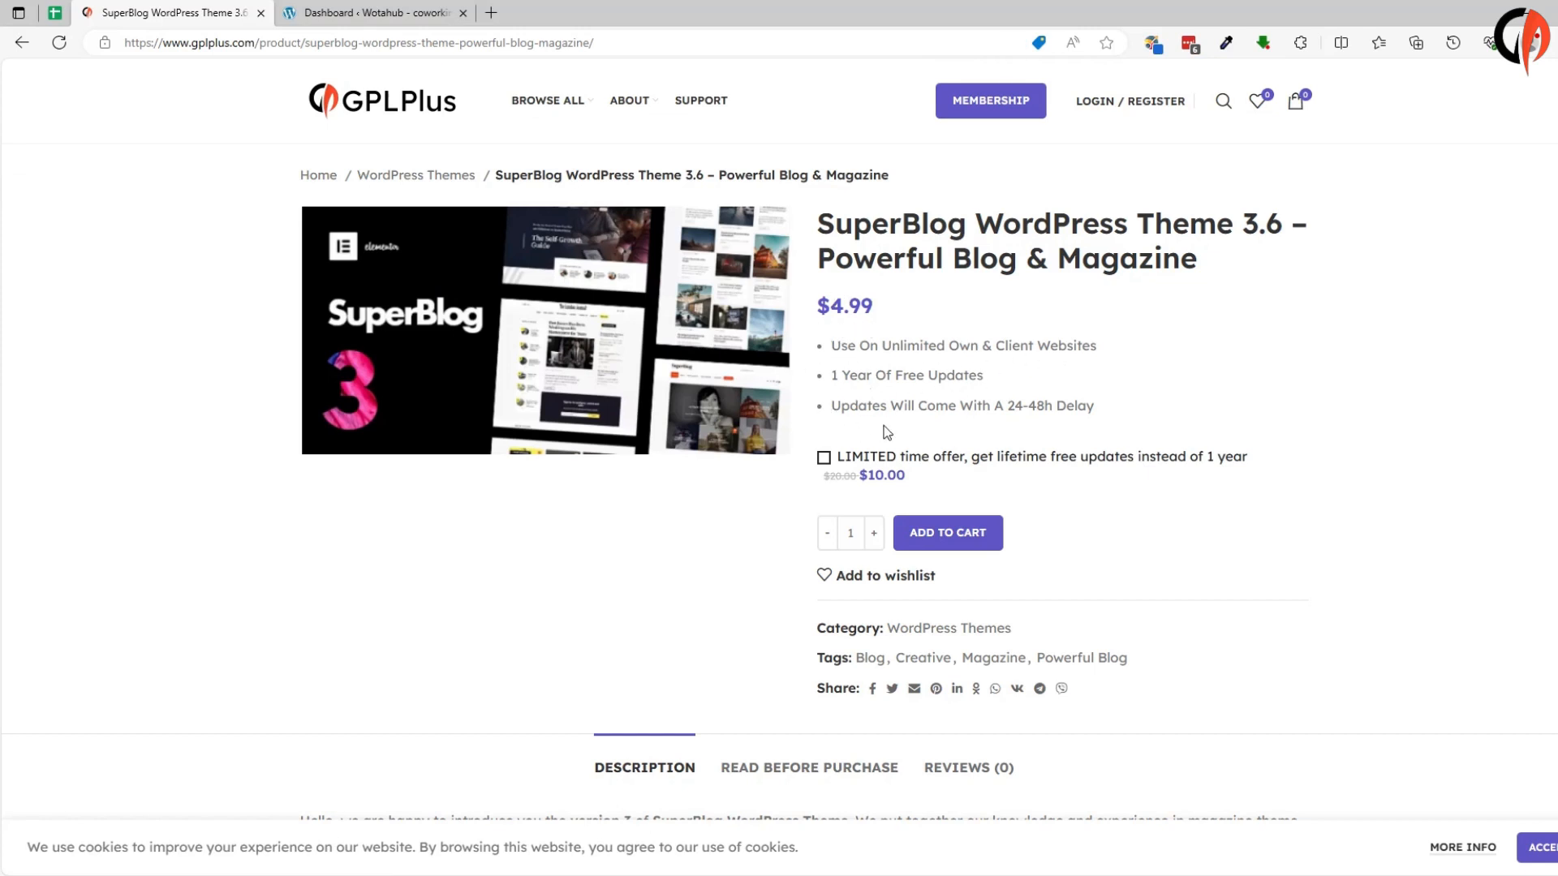
pyautogui.click(823, 459)
# In File Explorer, extract the CX-superblog-powerful-blog-magazine-theme.3.6 archive on the Desktop into its own folder and open that folder
pyautogui.click(712, 875)
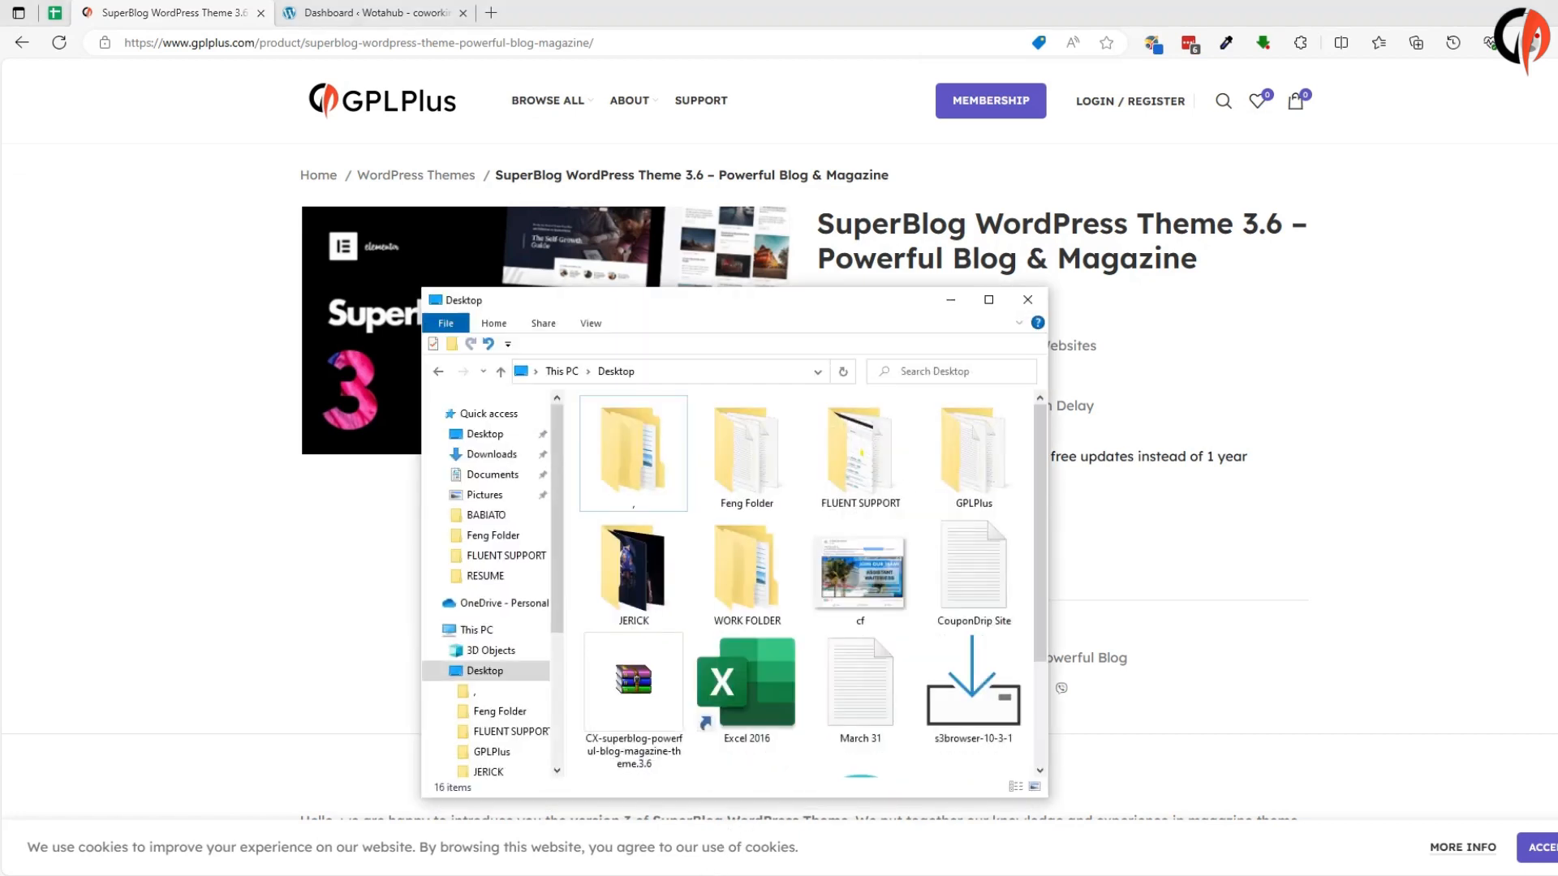
pyautogui.rightClick(633, 688)
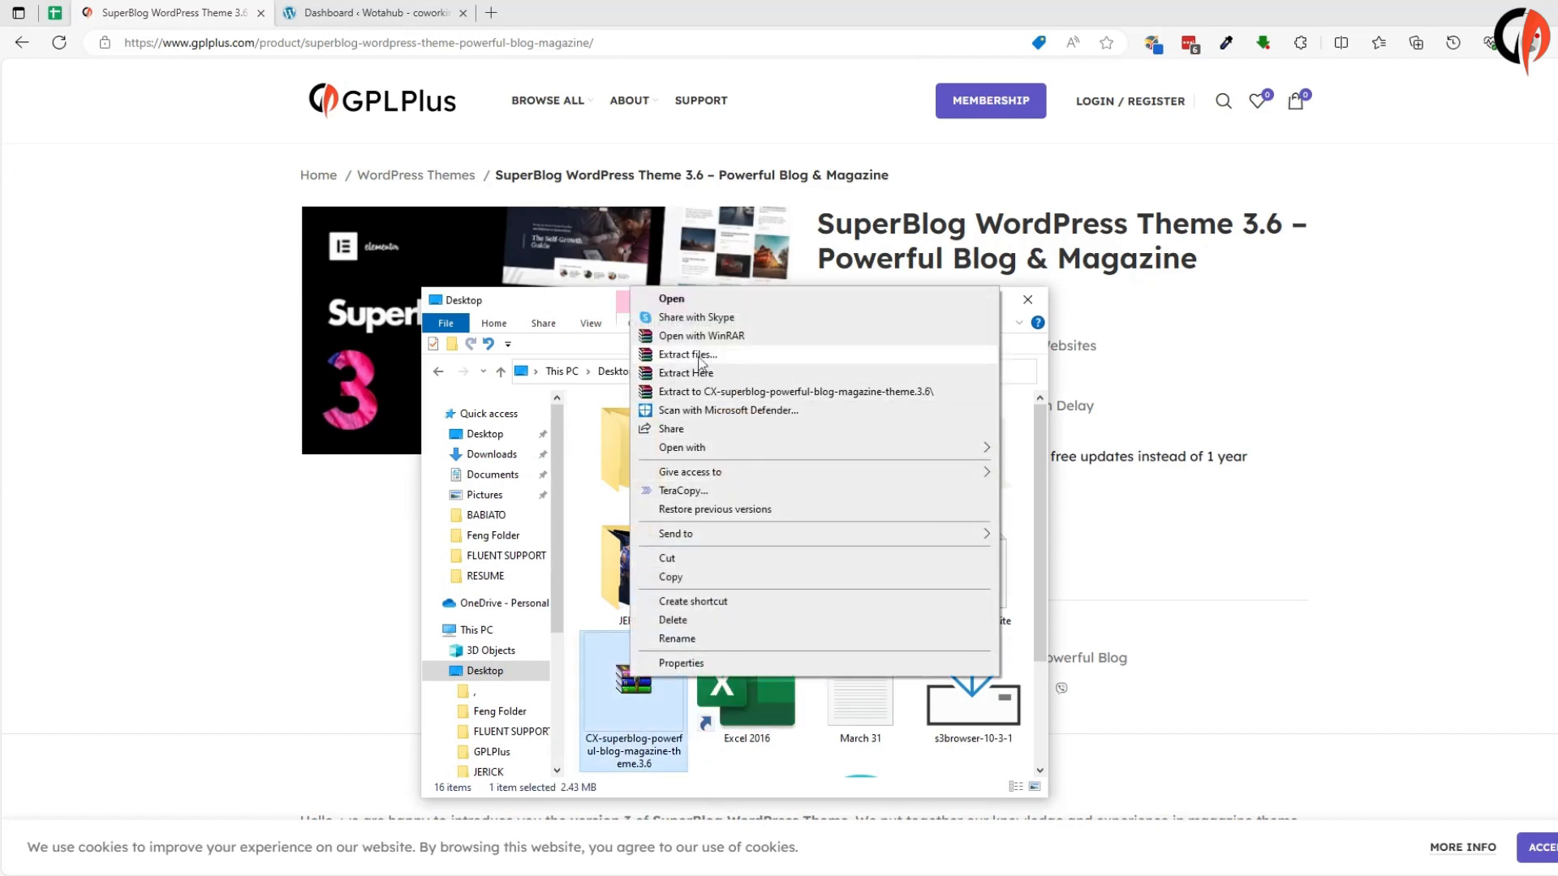
pyautogui.click(686, 354)
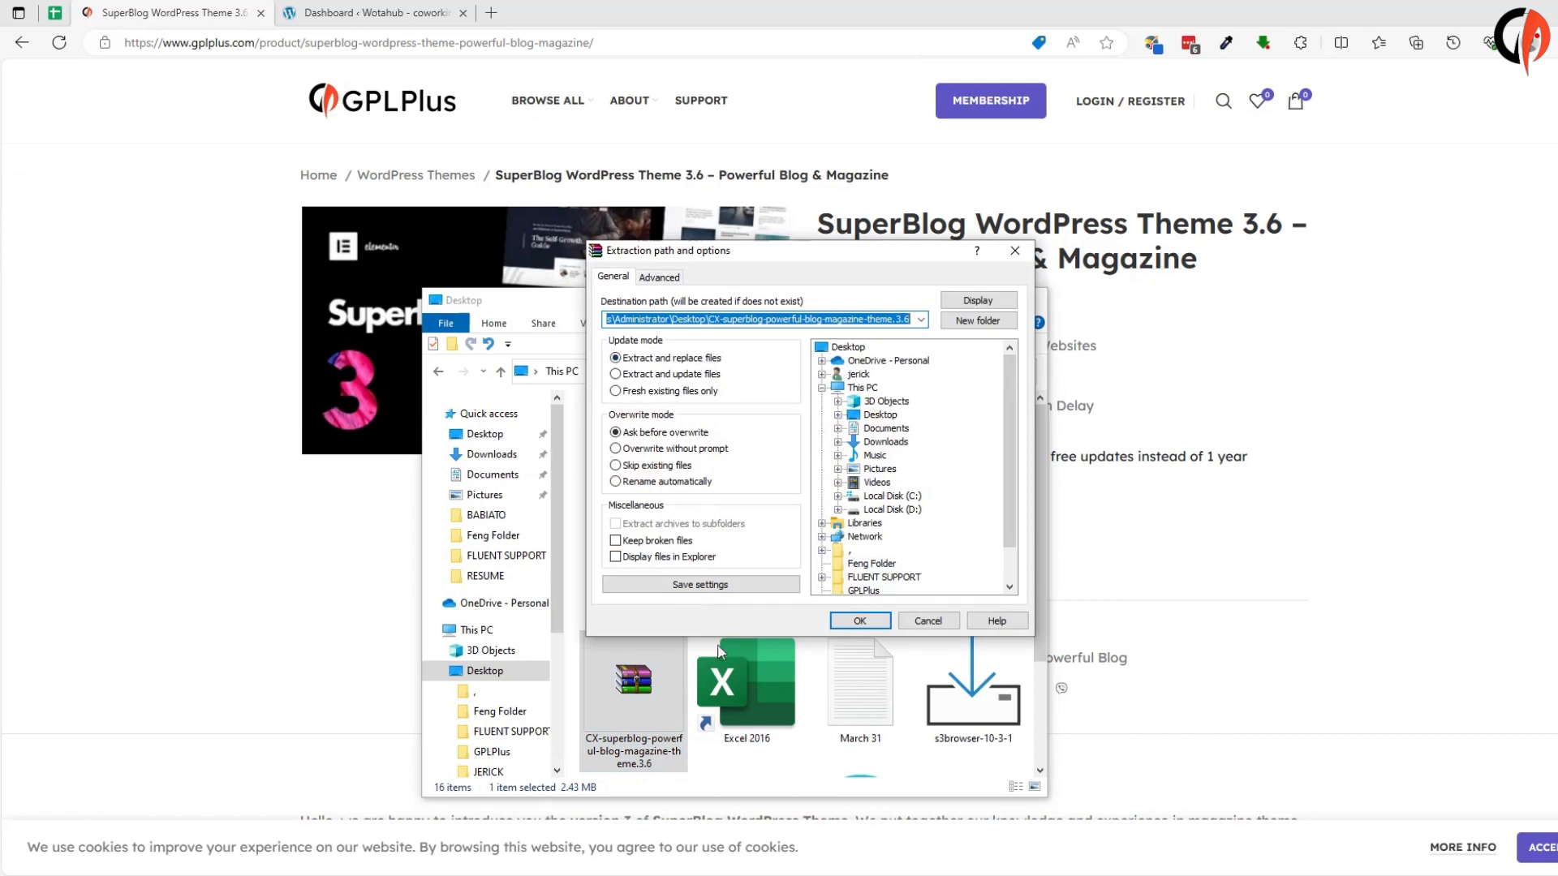
pyautogui.click(860, 622)
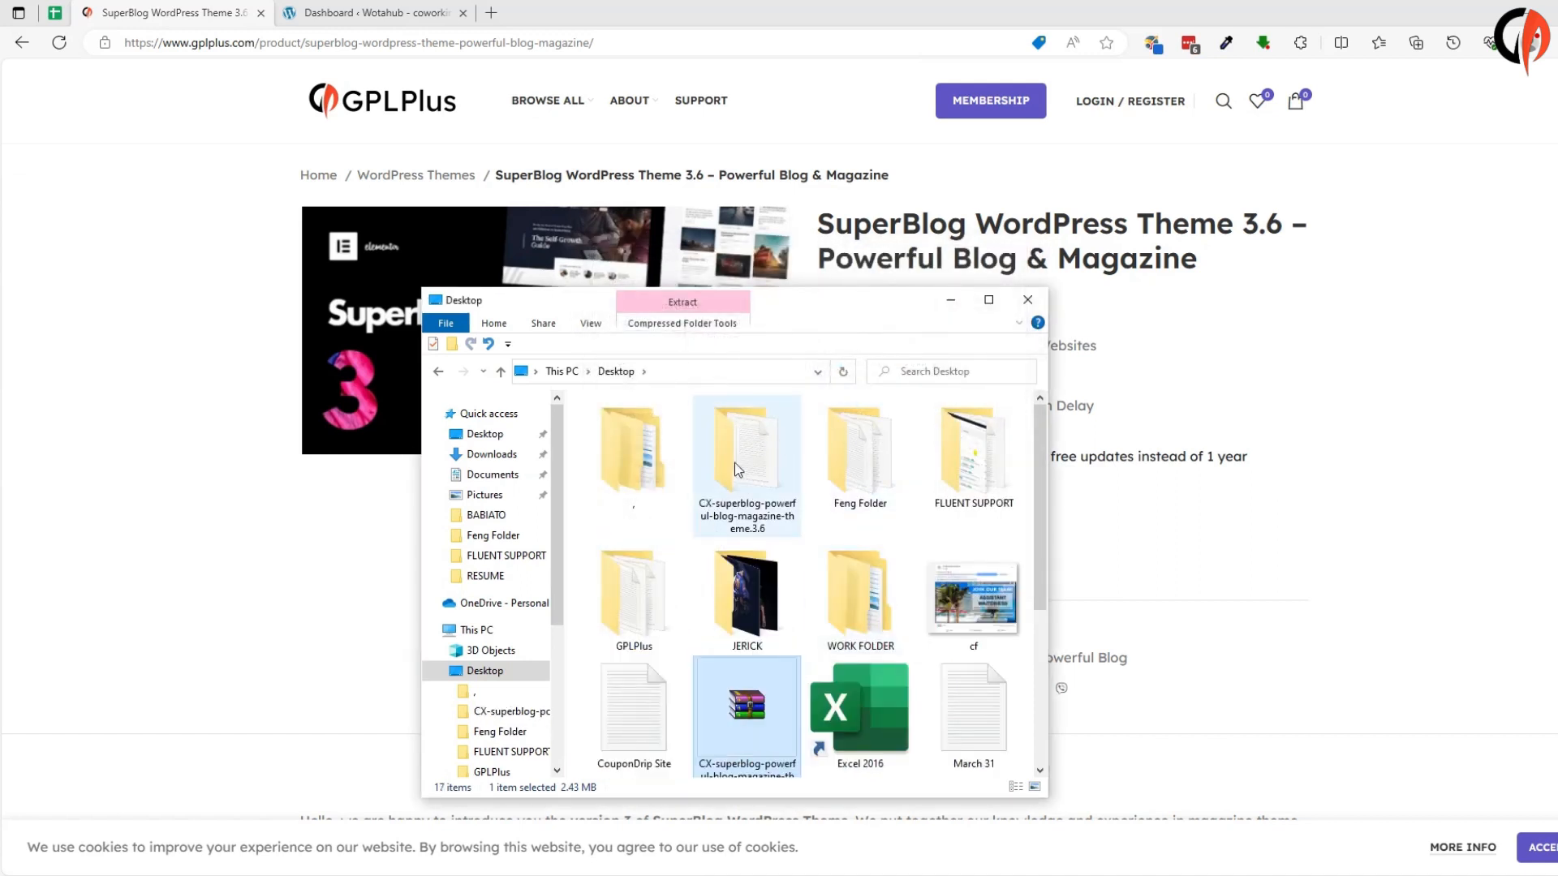
pyautogui.doubleClick(746, 463)
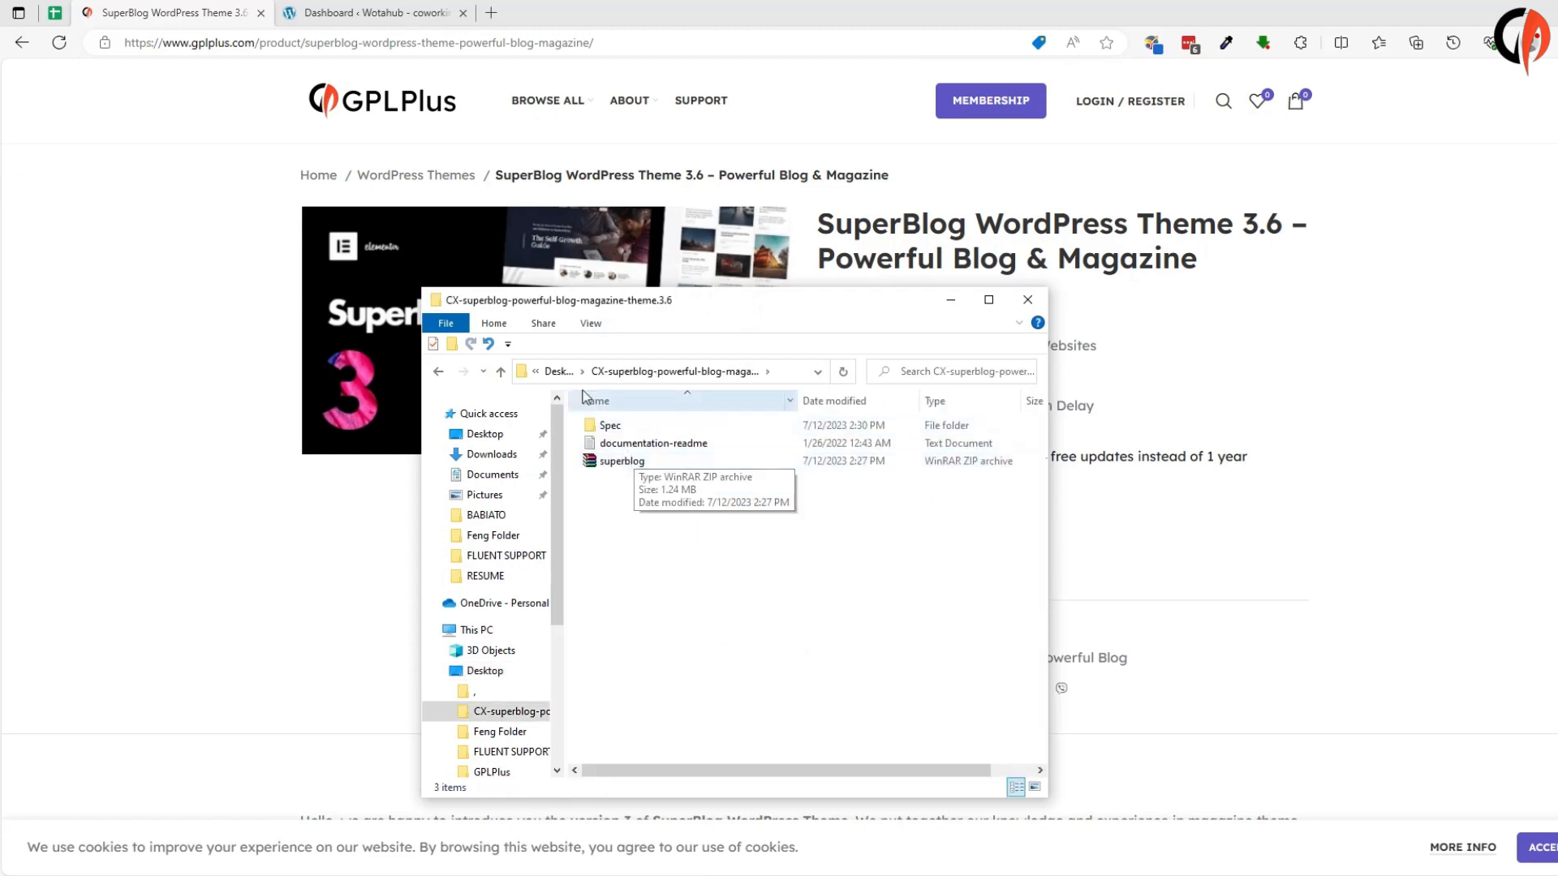
# Switch to the WordPress dashboard and open the upload form for adding a new theme
pyautogui.click(403, 13)
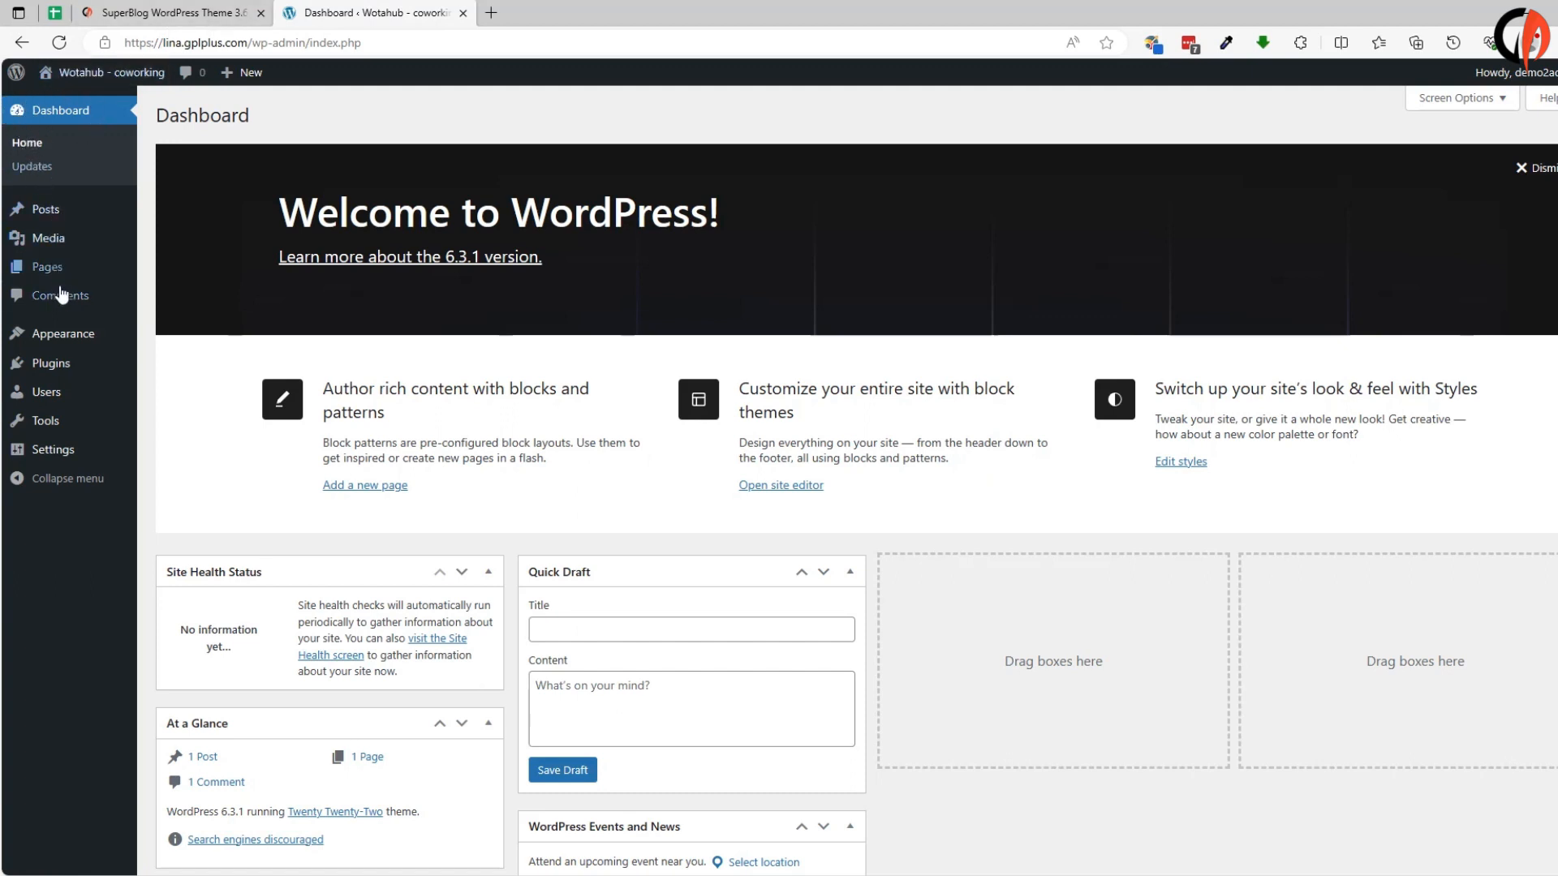
pyautogui.moveTo(68, 336)
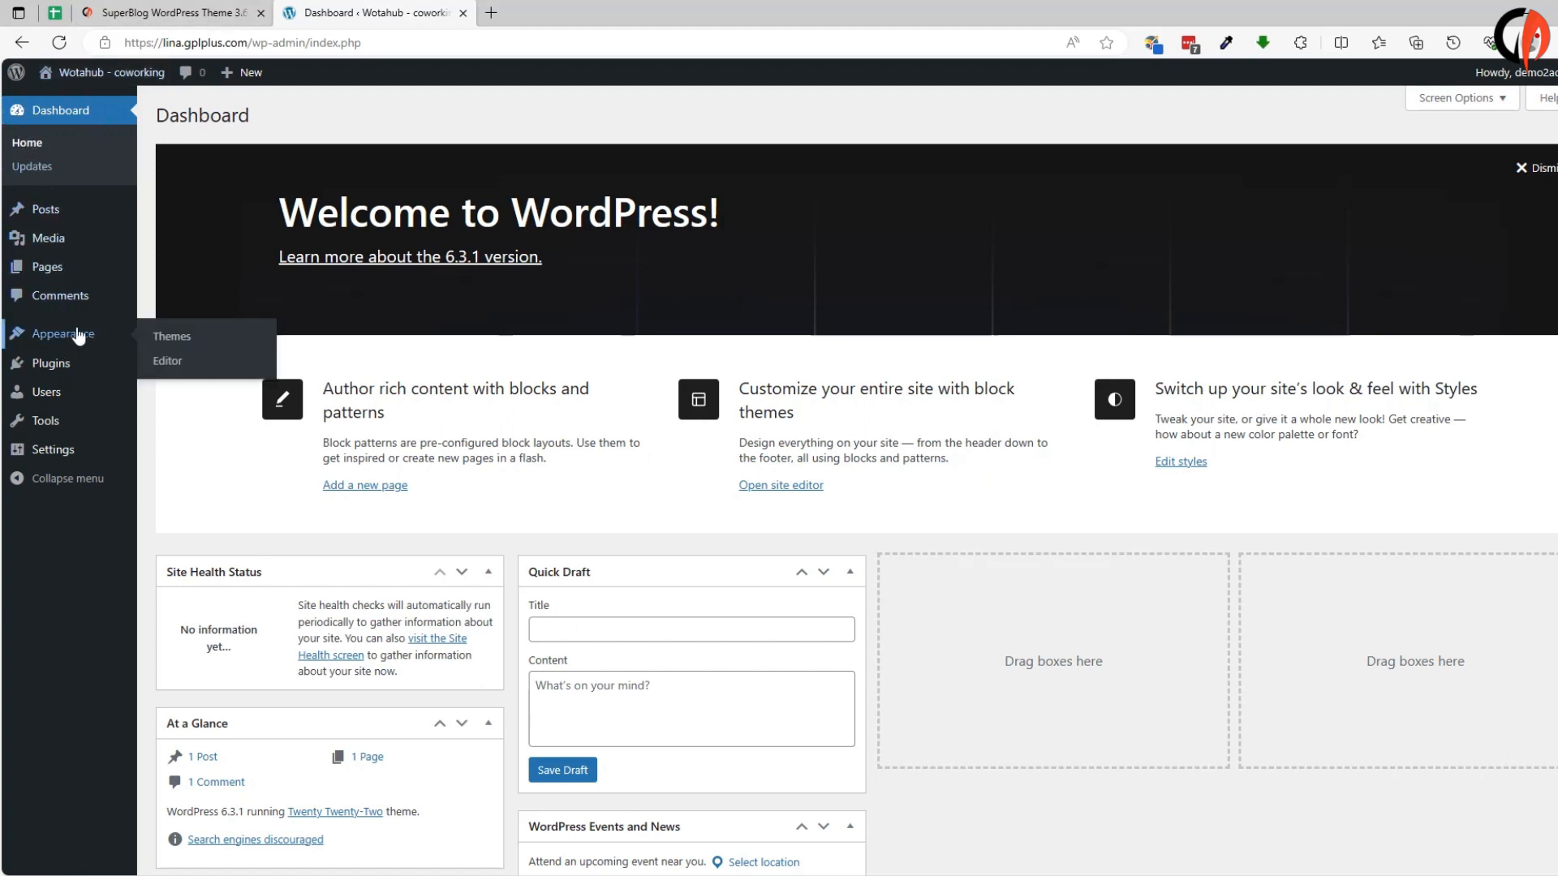
pyautogui.click(170, 336)
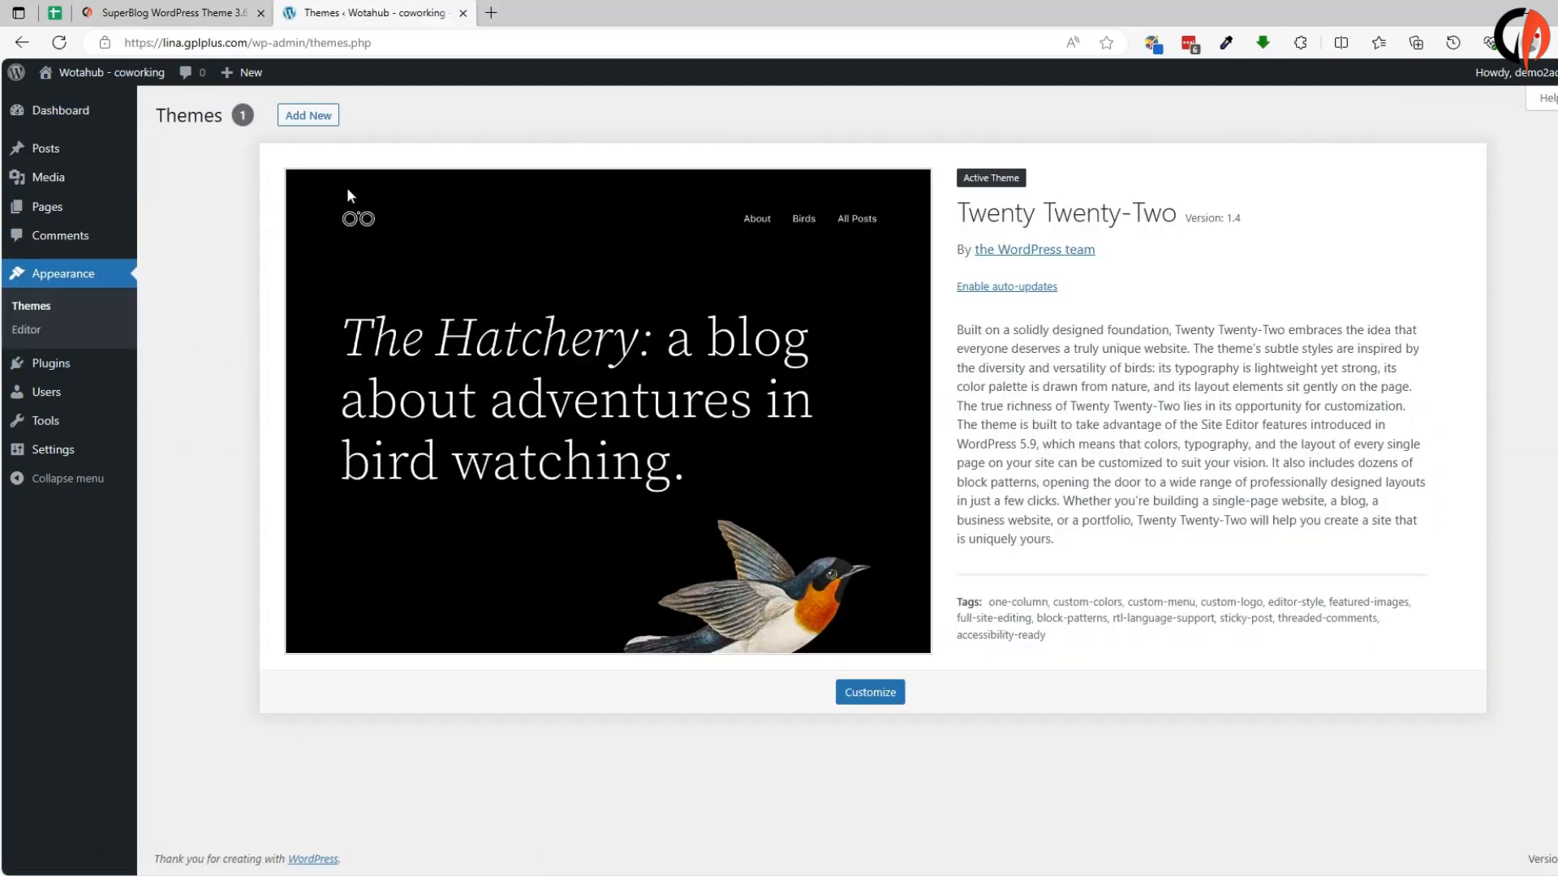
pyautogui.click(333, 116)
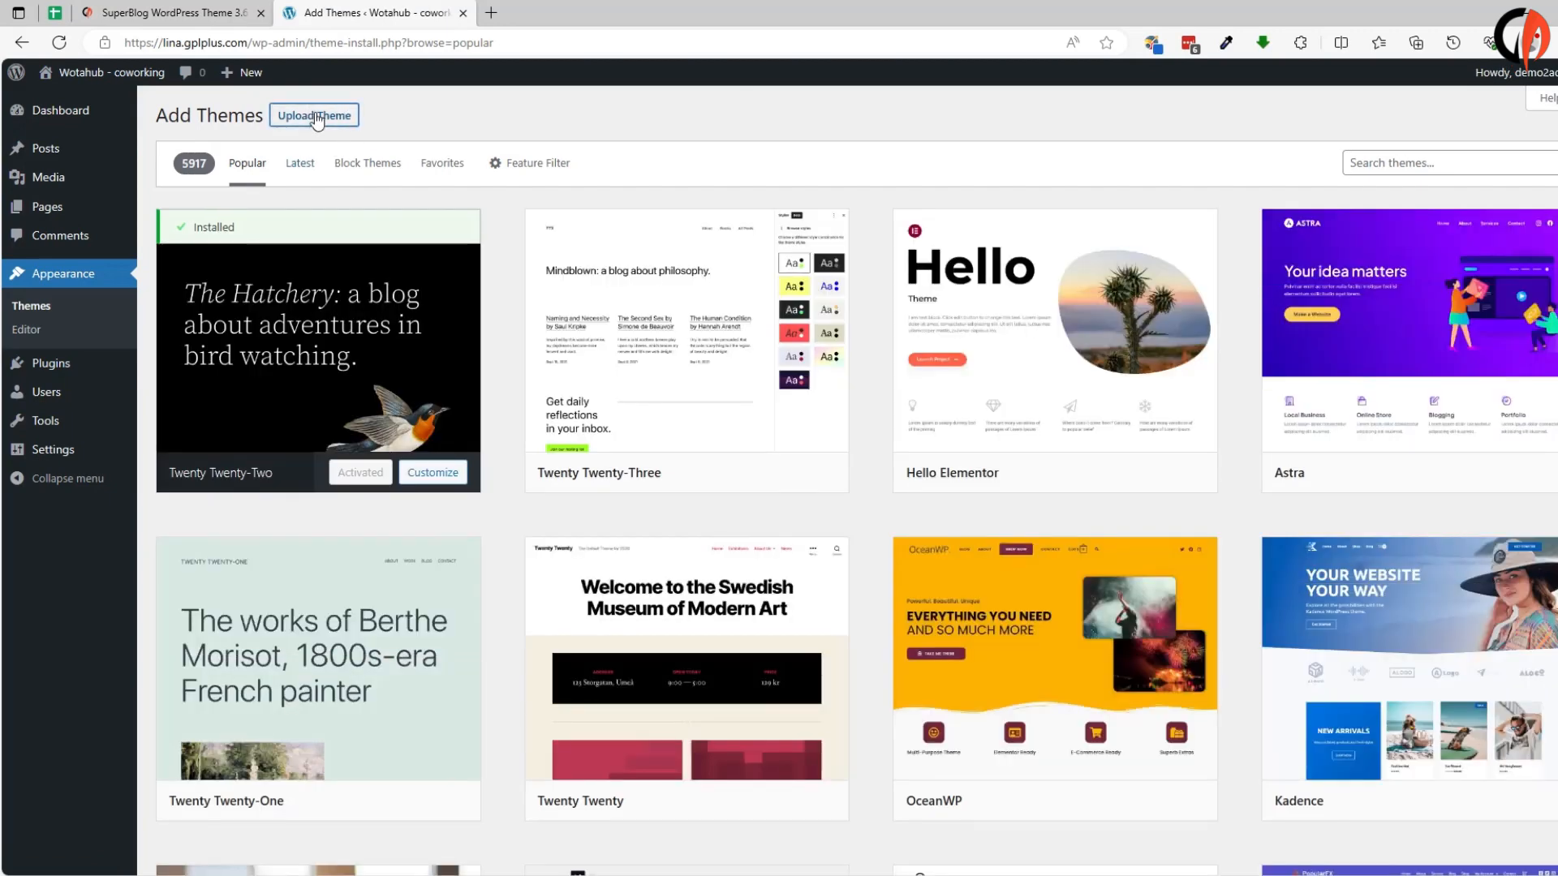
pyautogui.click(315, 118)
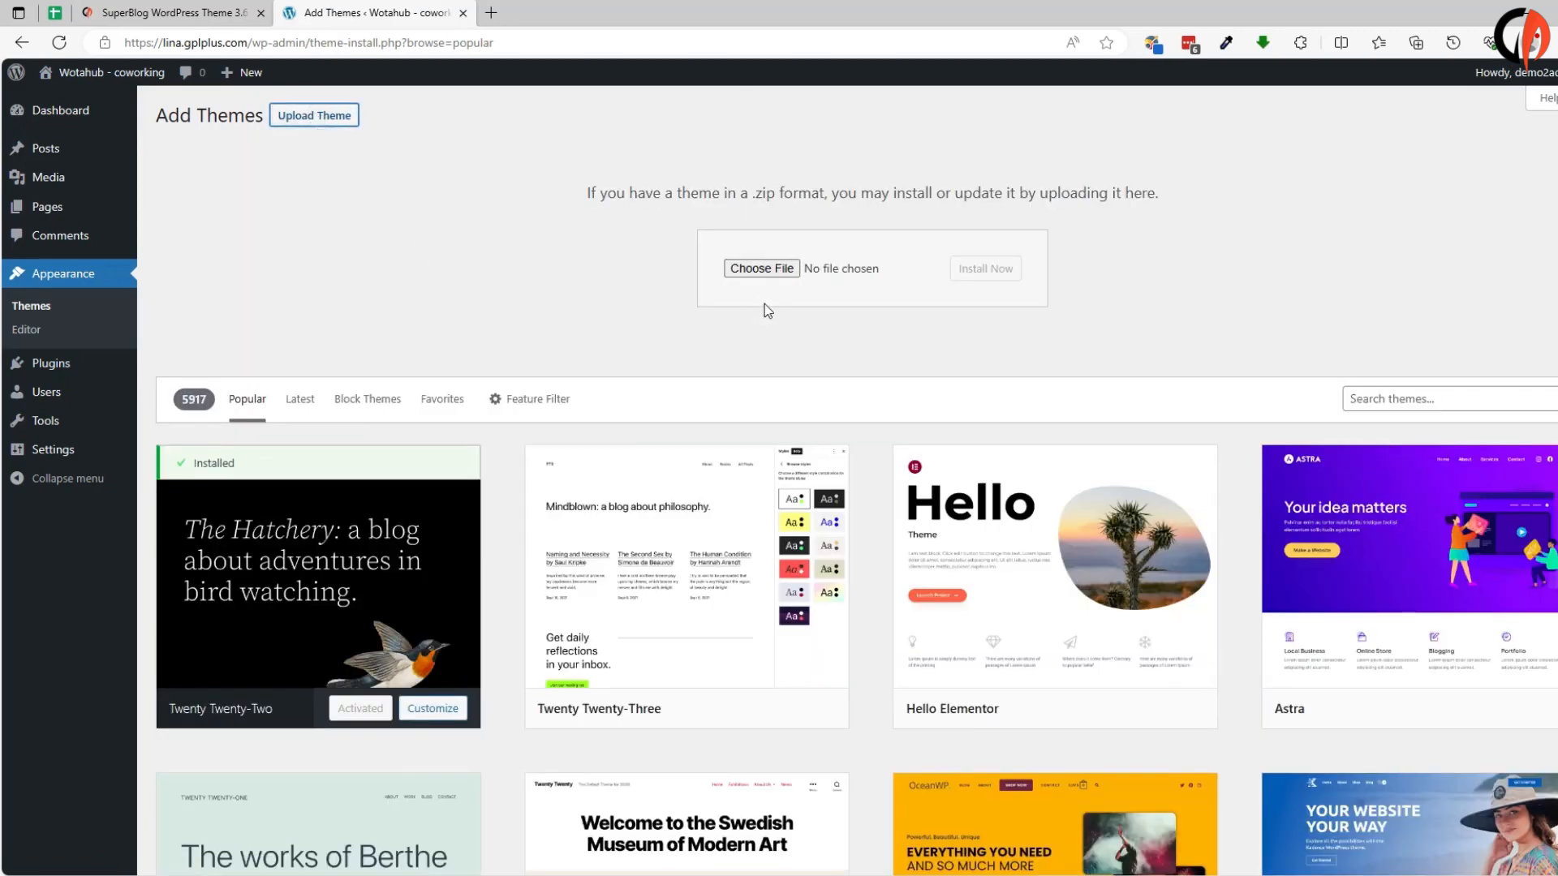
# Choose superblog.zip from the extracted CX-superblog-powerful-blog-magazine-theme.3.6 folder on the Desktop as the theme file
pyautogui.click(768, 267)
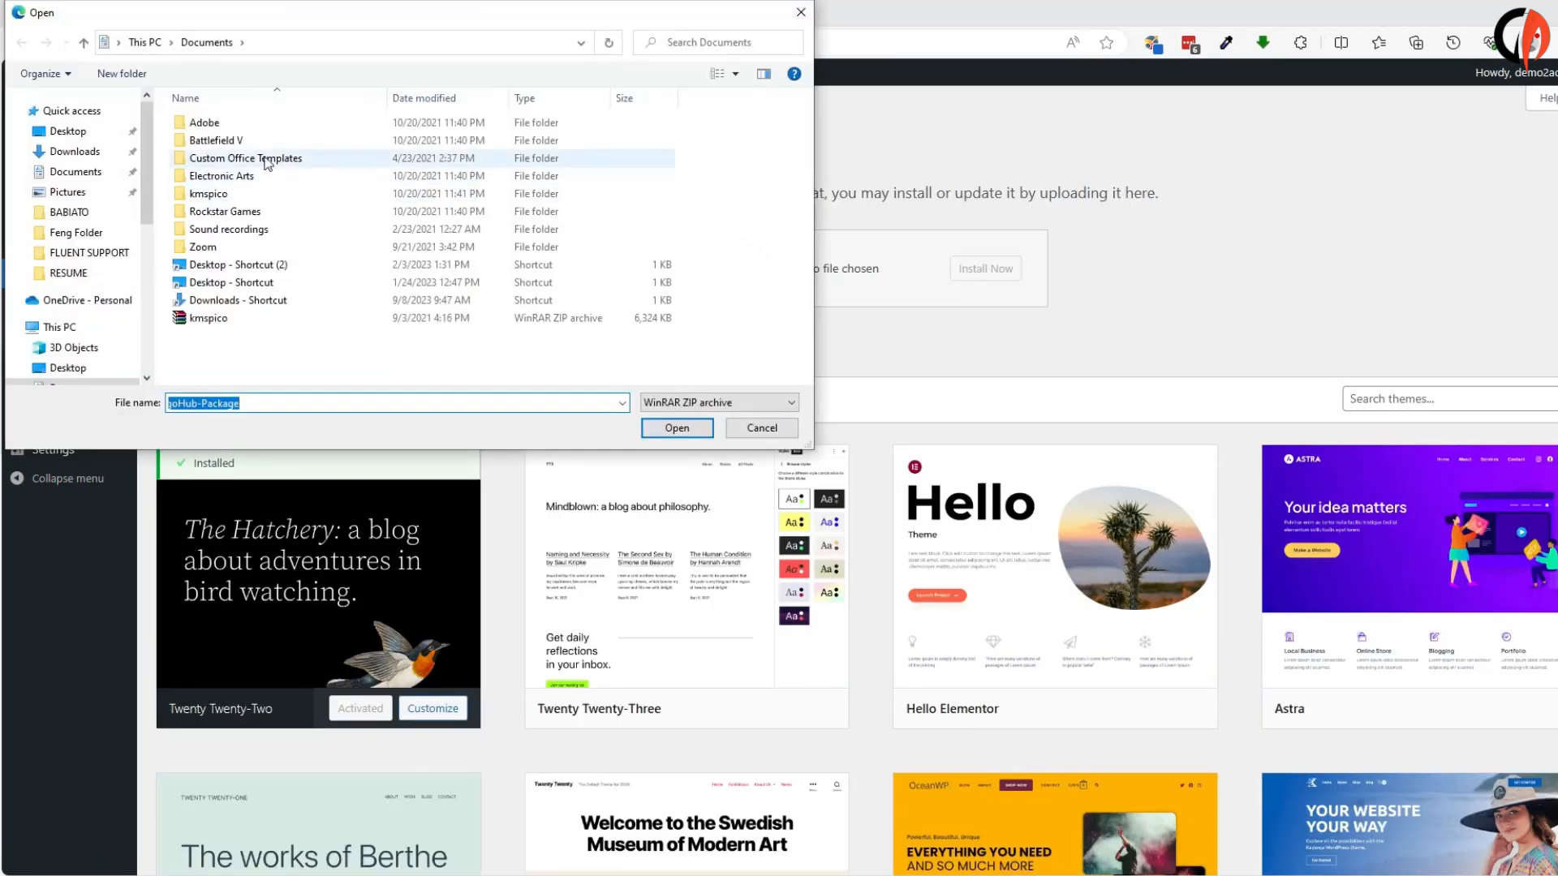
pyautogui.click(69, 132)
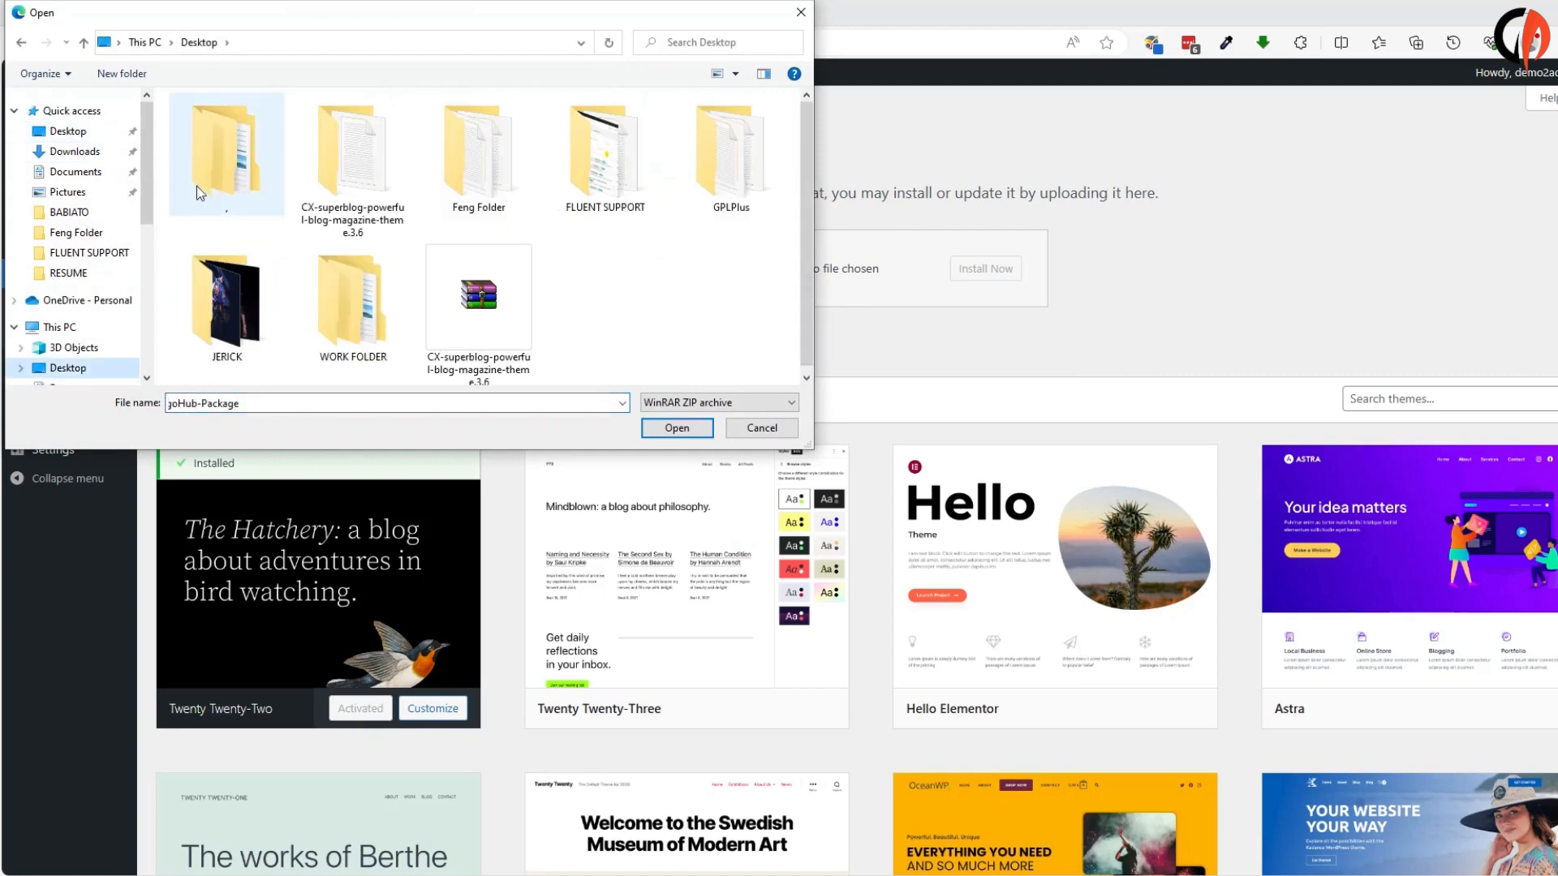
pyautogui.doubleClick(348, 183)
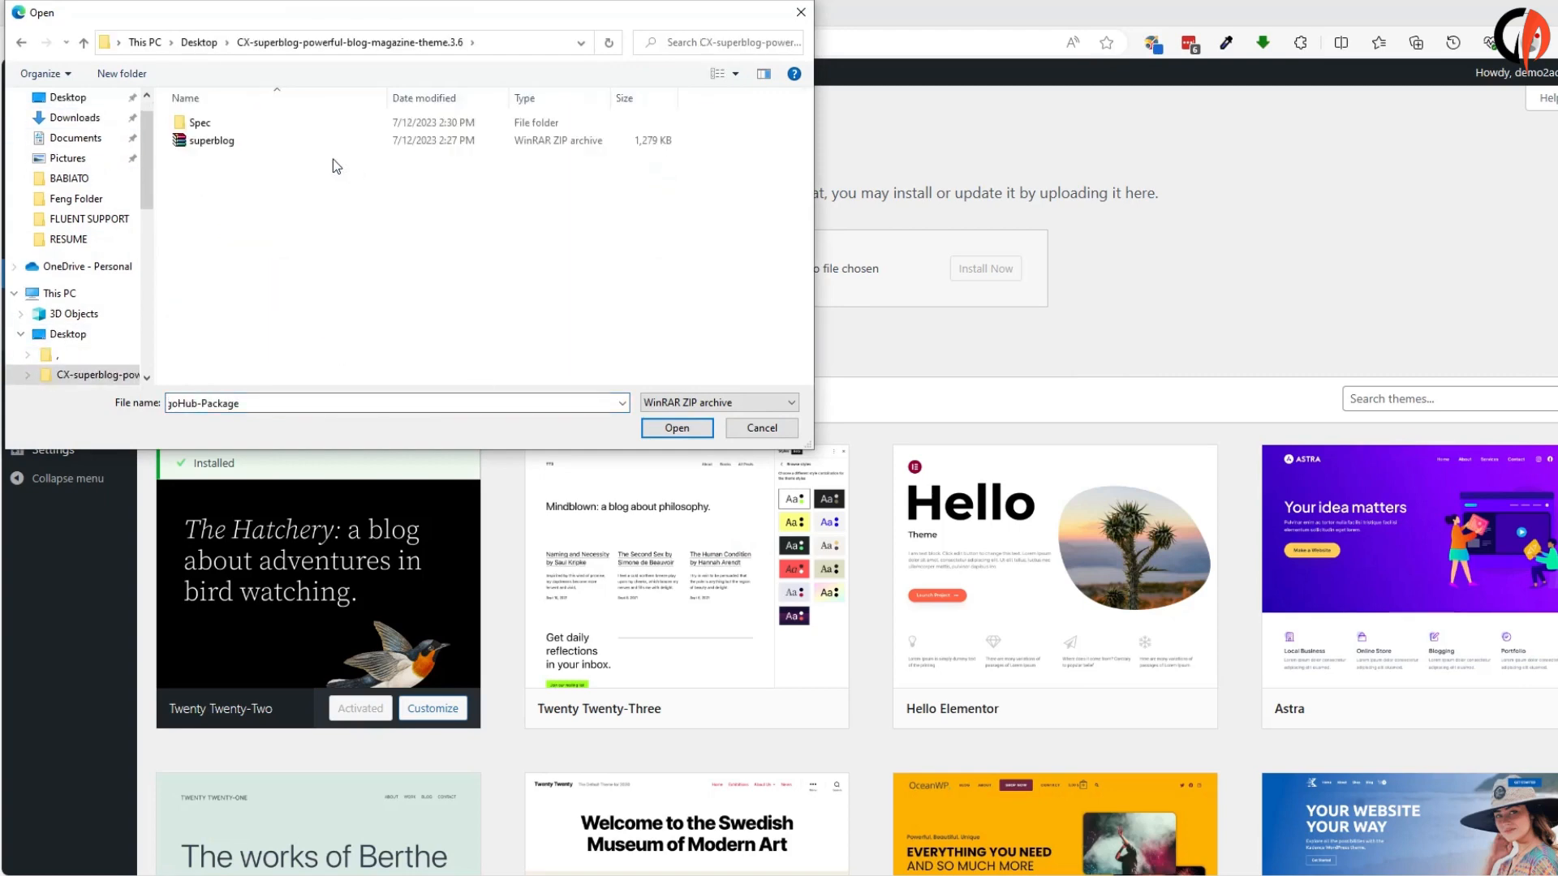
pyautogui.click(243, 146)
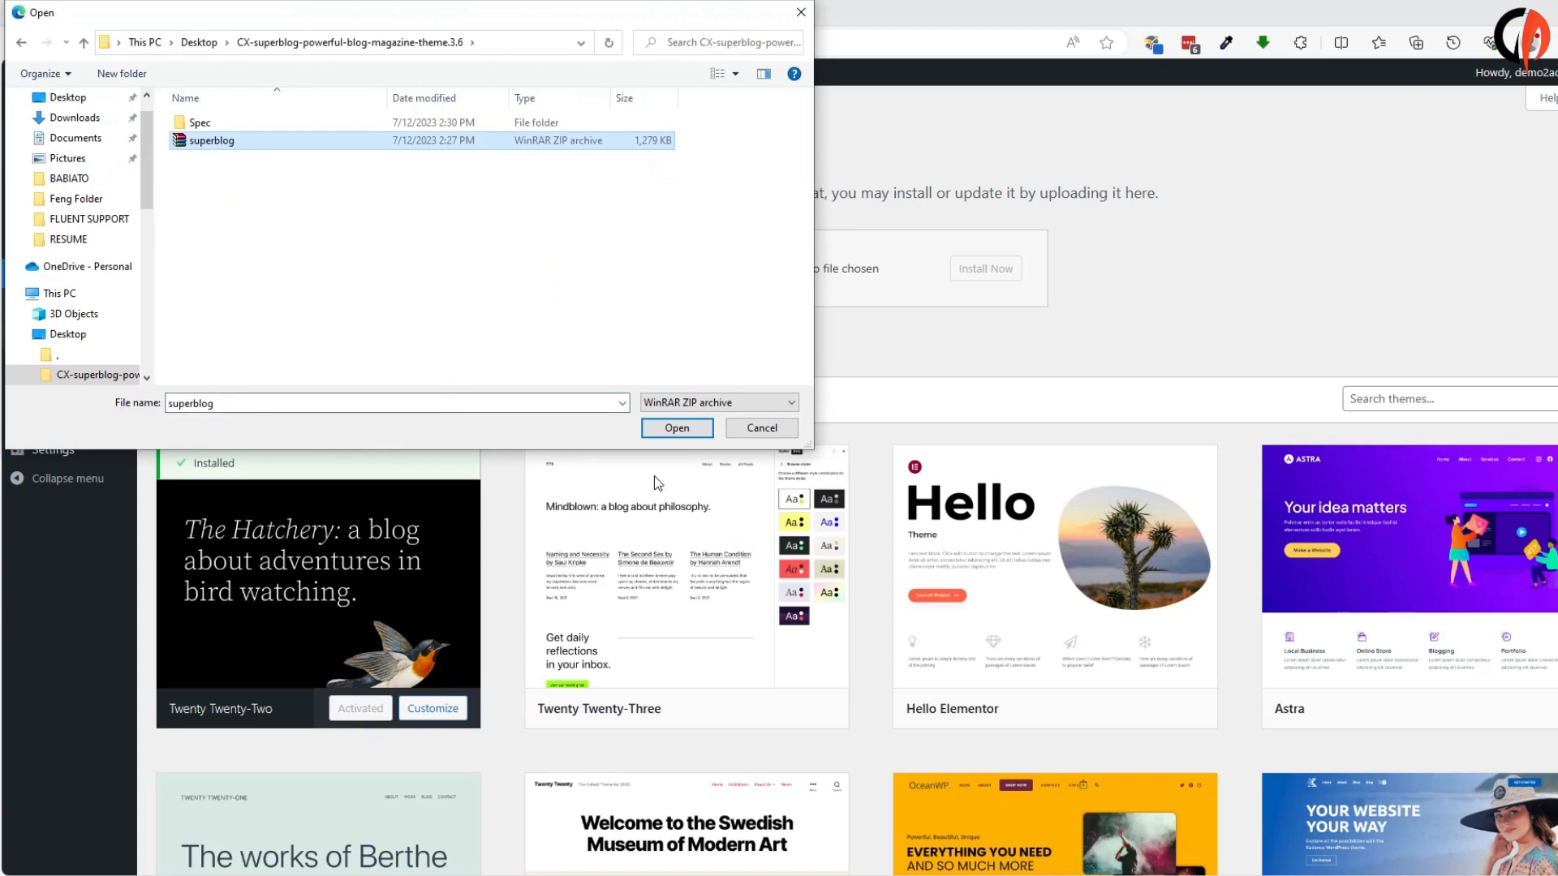
pyautogui.click(677, 428)
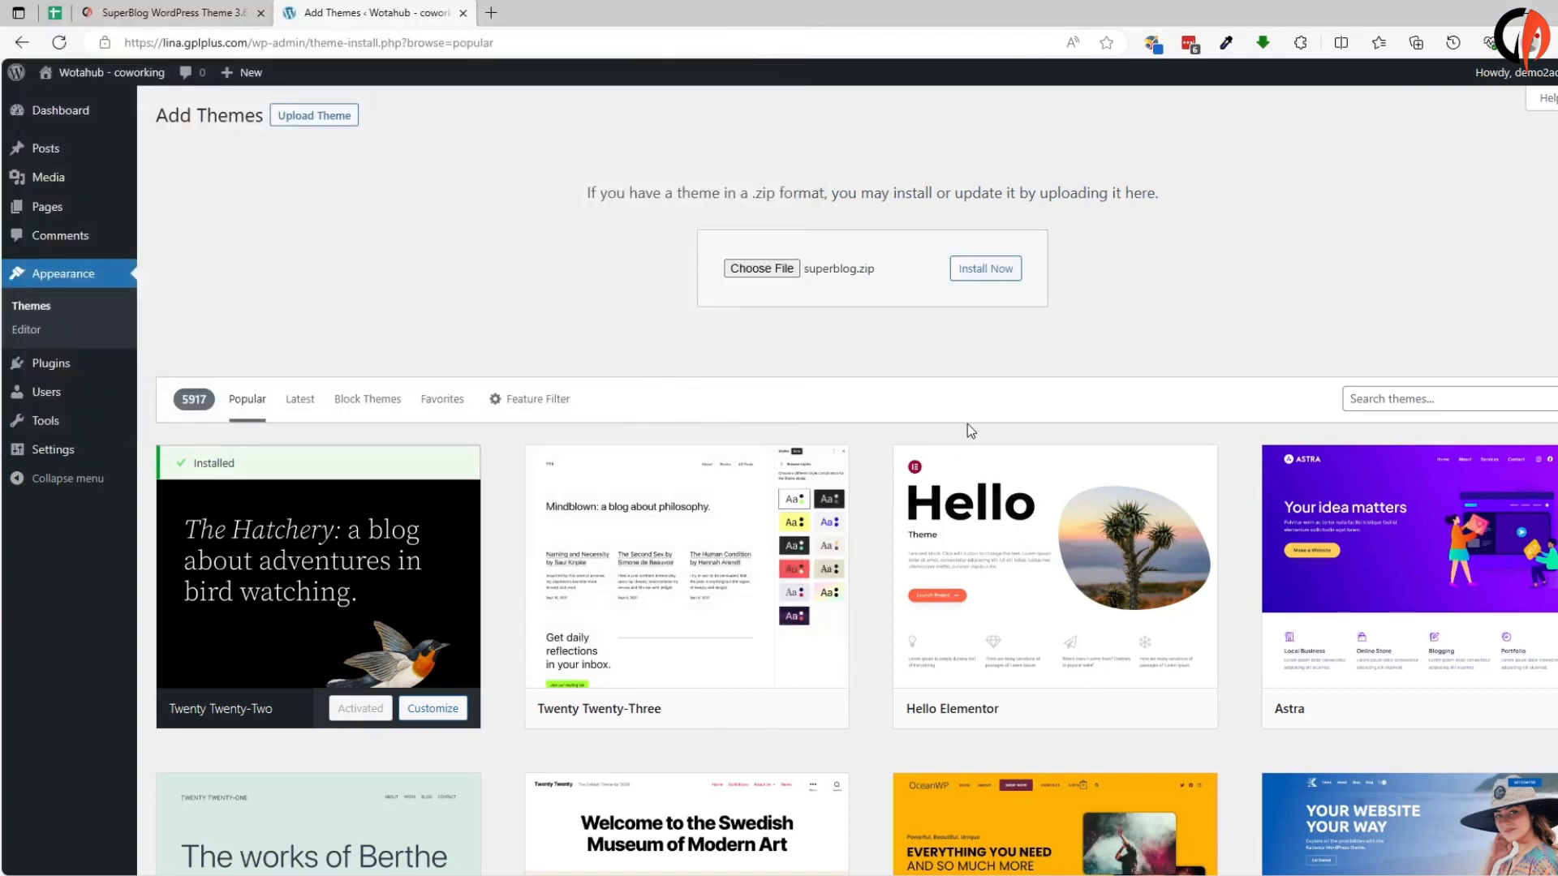
# Install the theme from superblog.zip and activate it
pyautogui.click(998, 283)
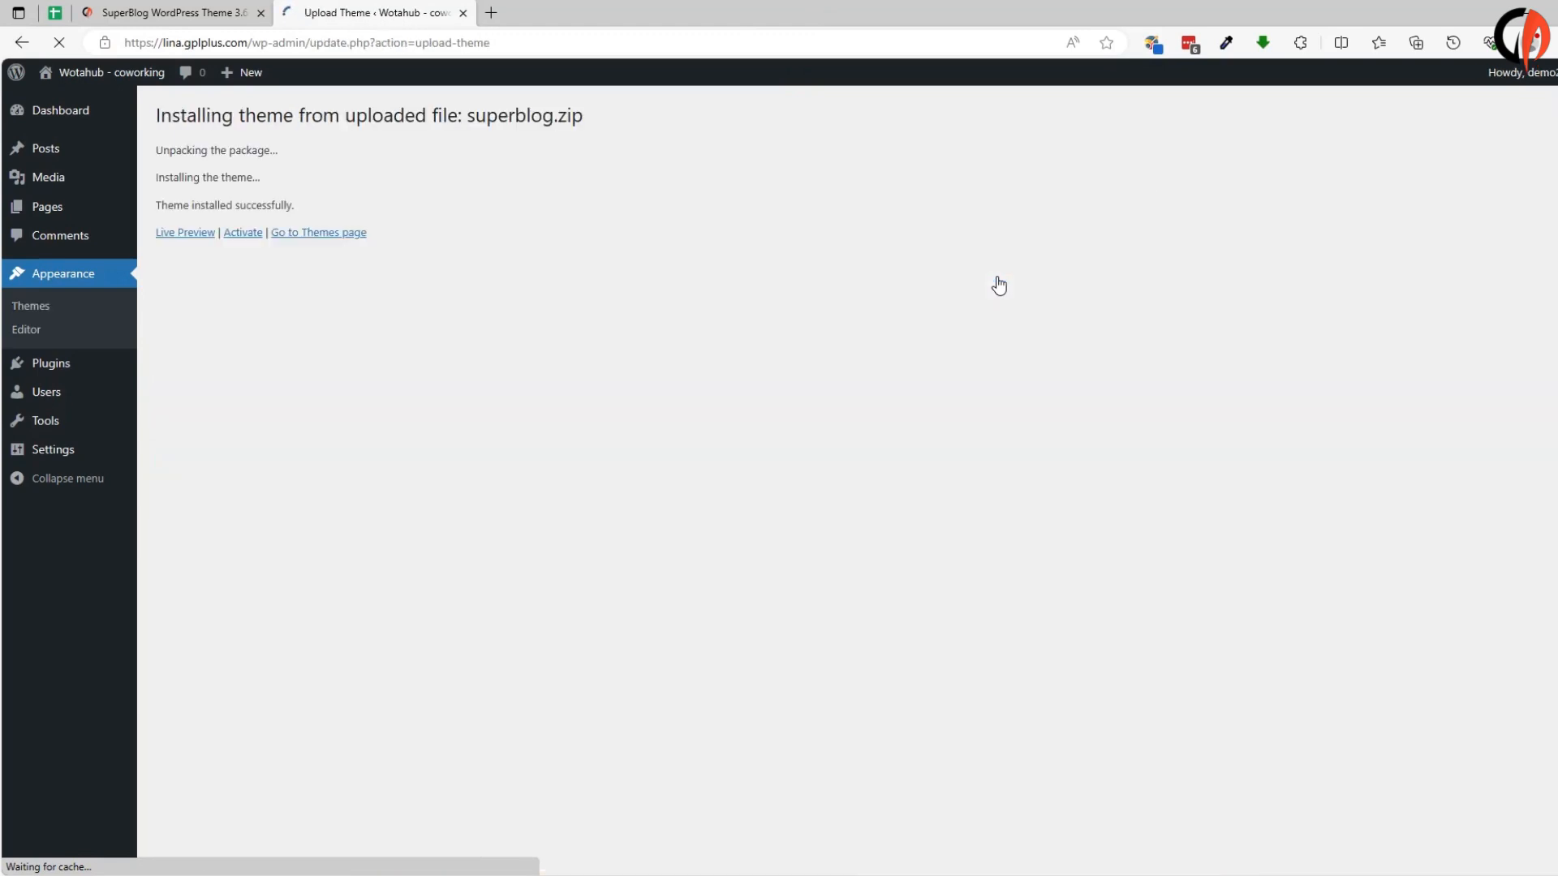
pyautogui.click(245, 237)
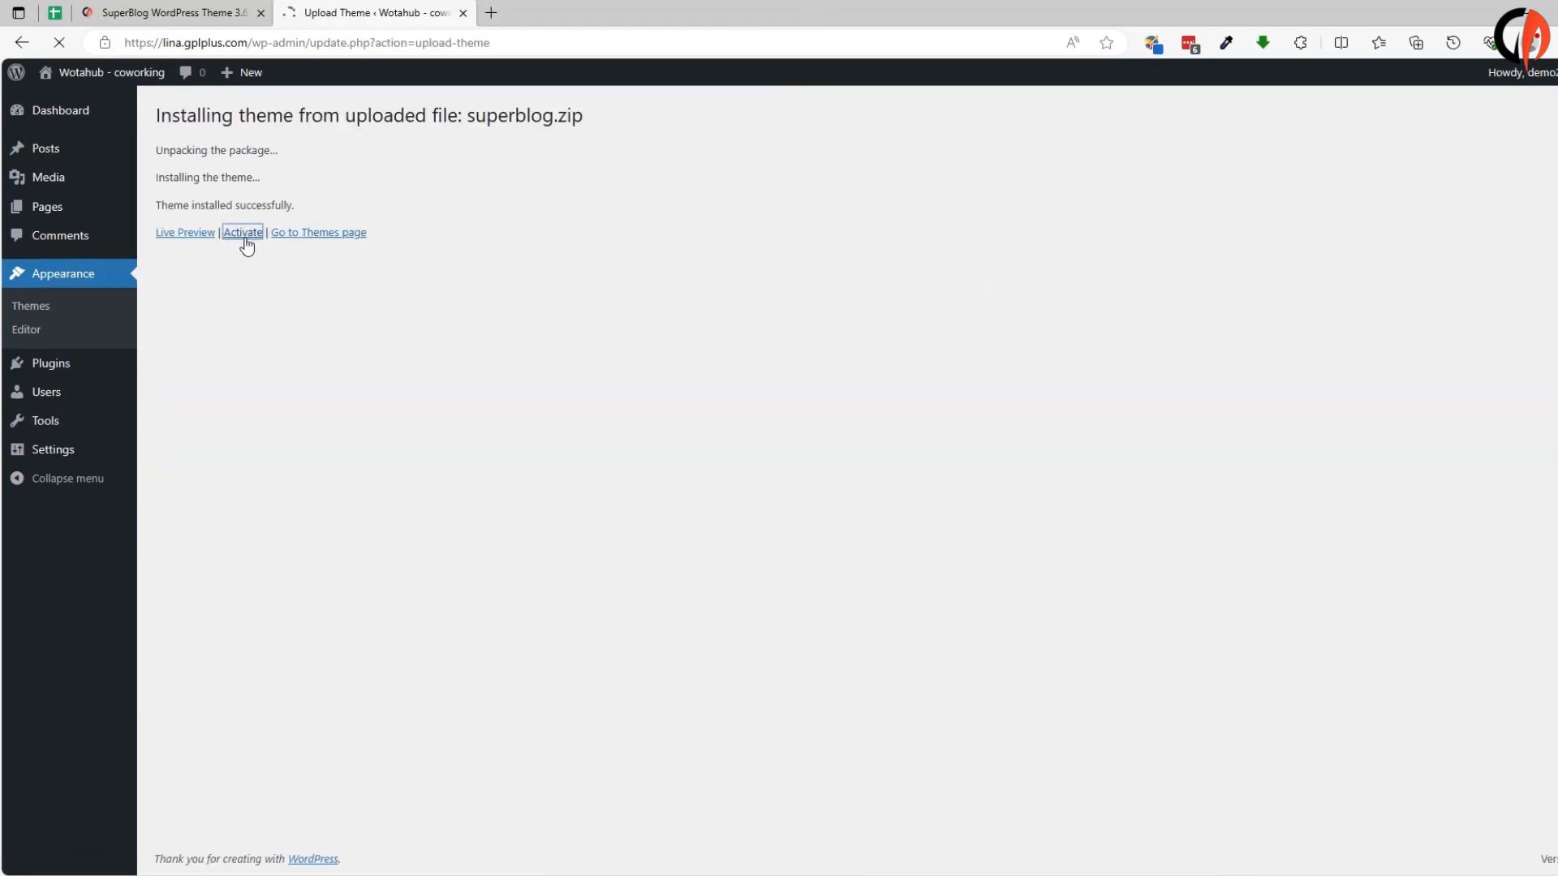
pyautogui.moveTo(314, 469)
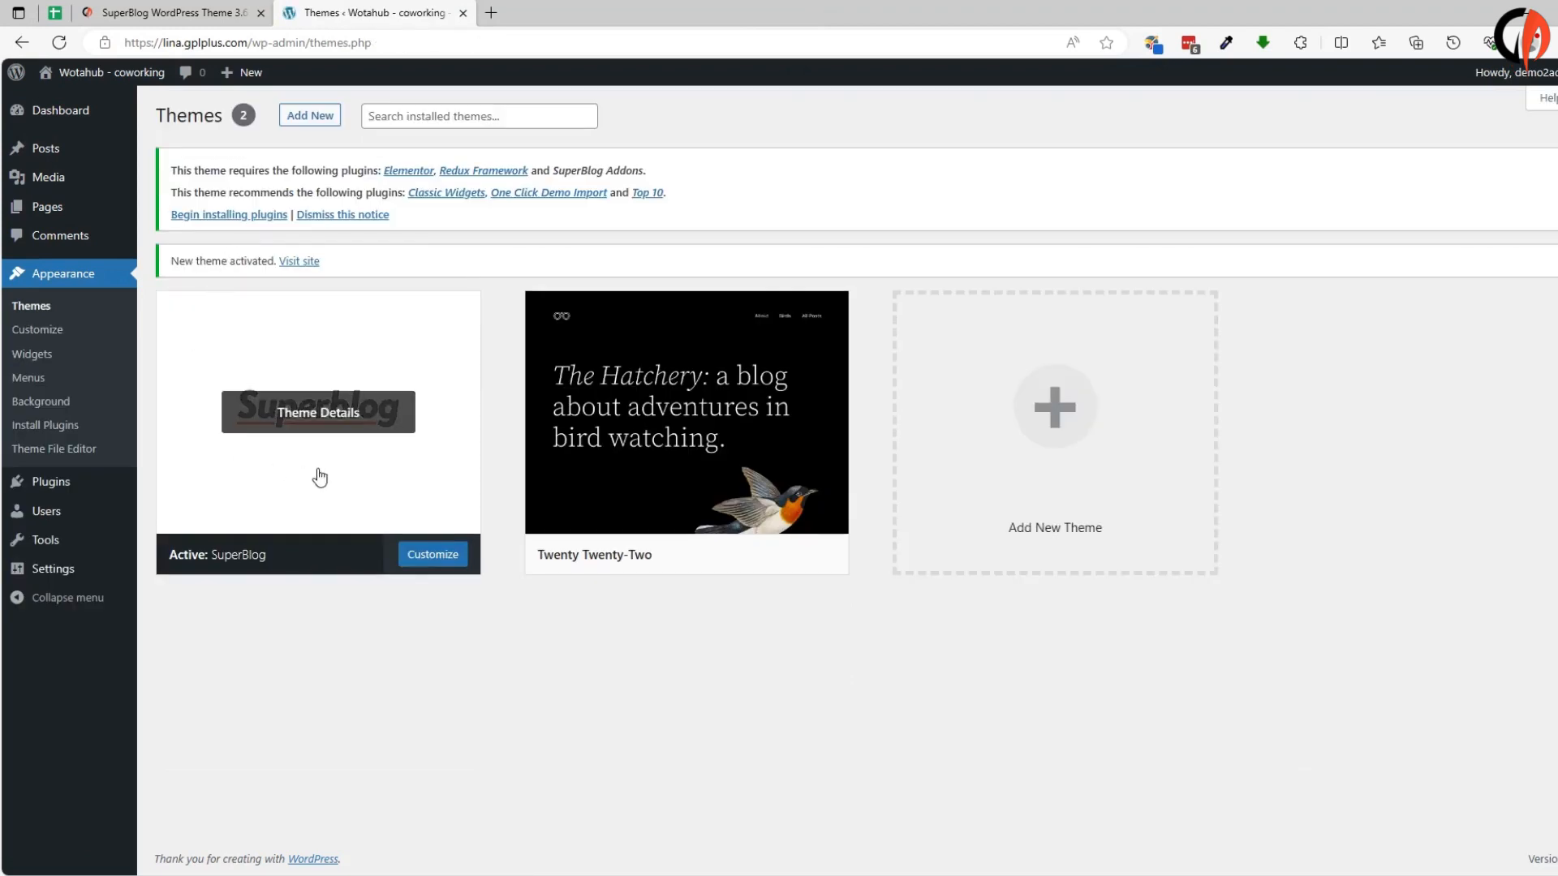
# Bulk-install all plugins the SuperBlog theme requires and recommends
pyautogui.click(241, 216)
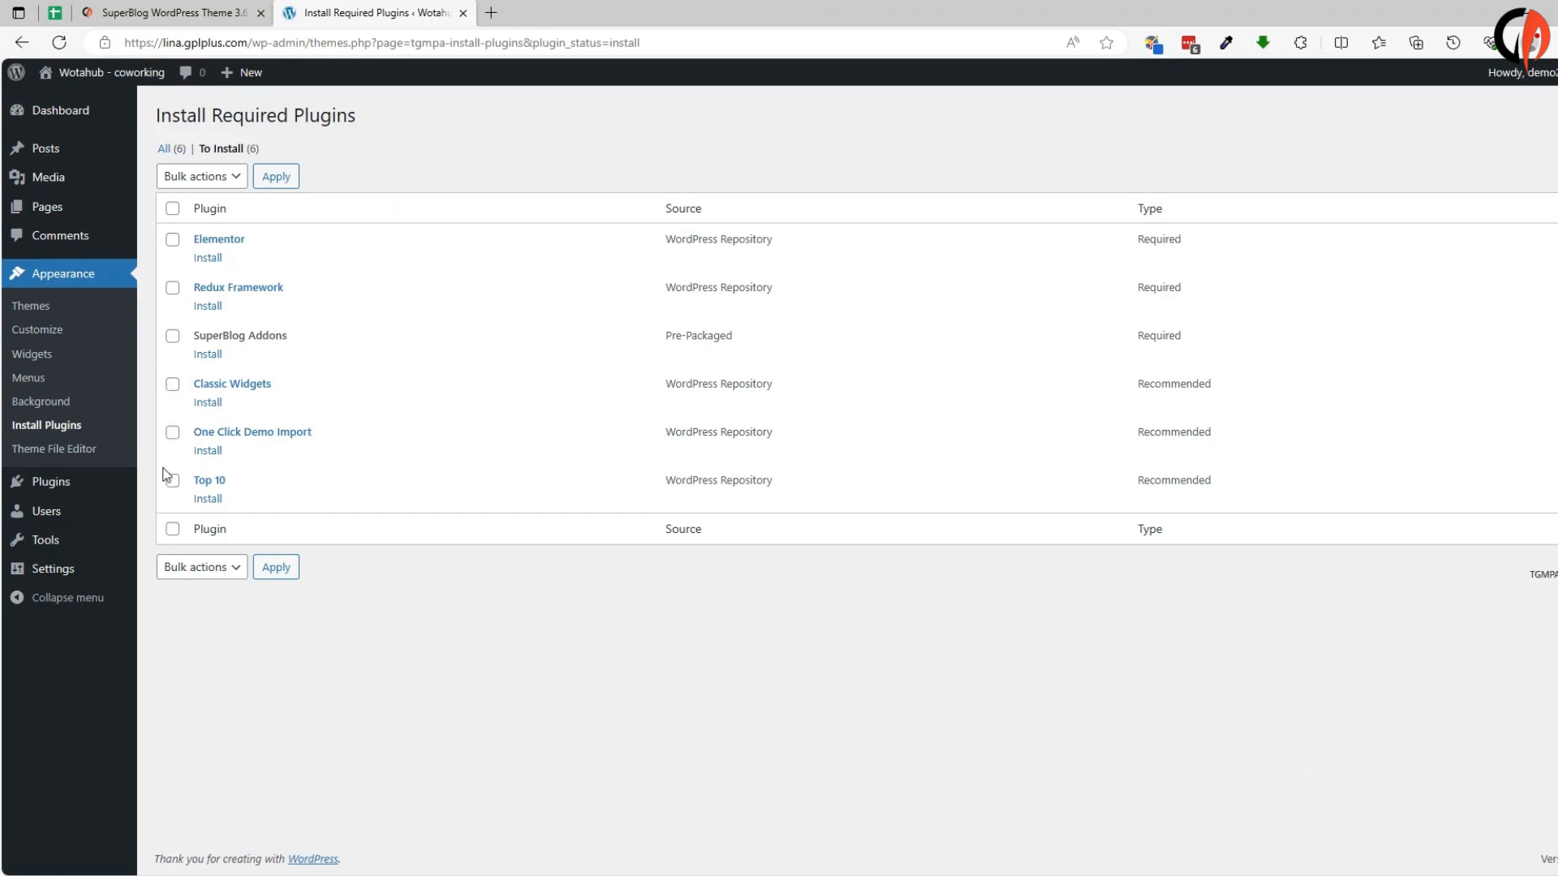
pyautogui.click(172, 531)
pyautogui.click(216, 176)
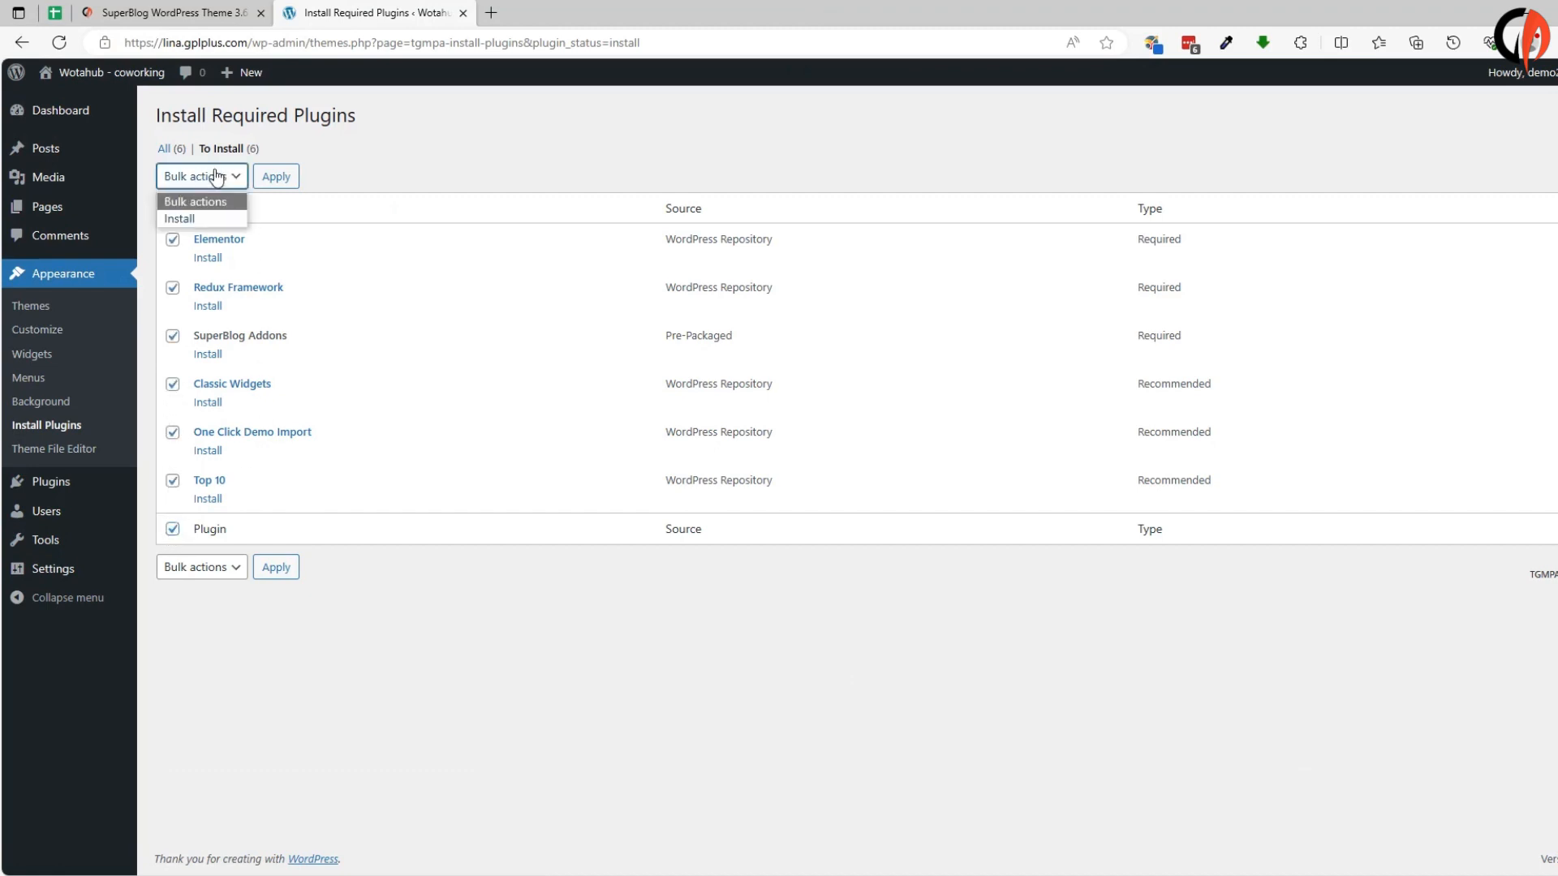
pyautogui.click(180, 218)
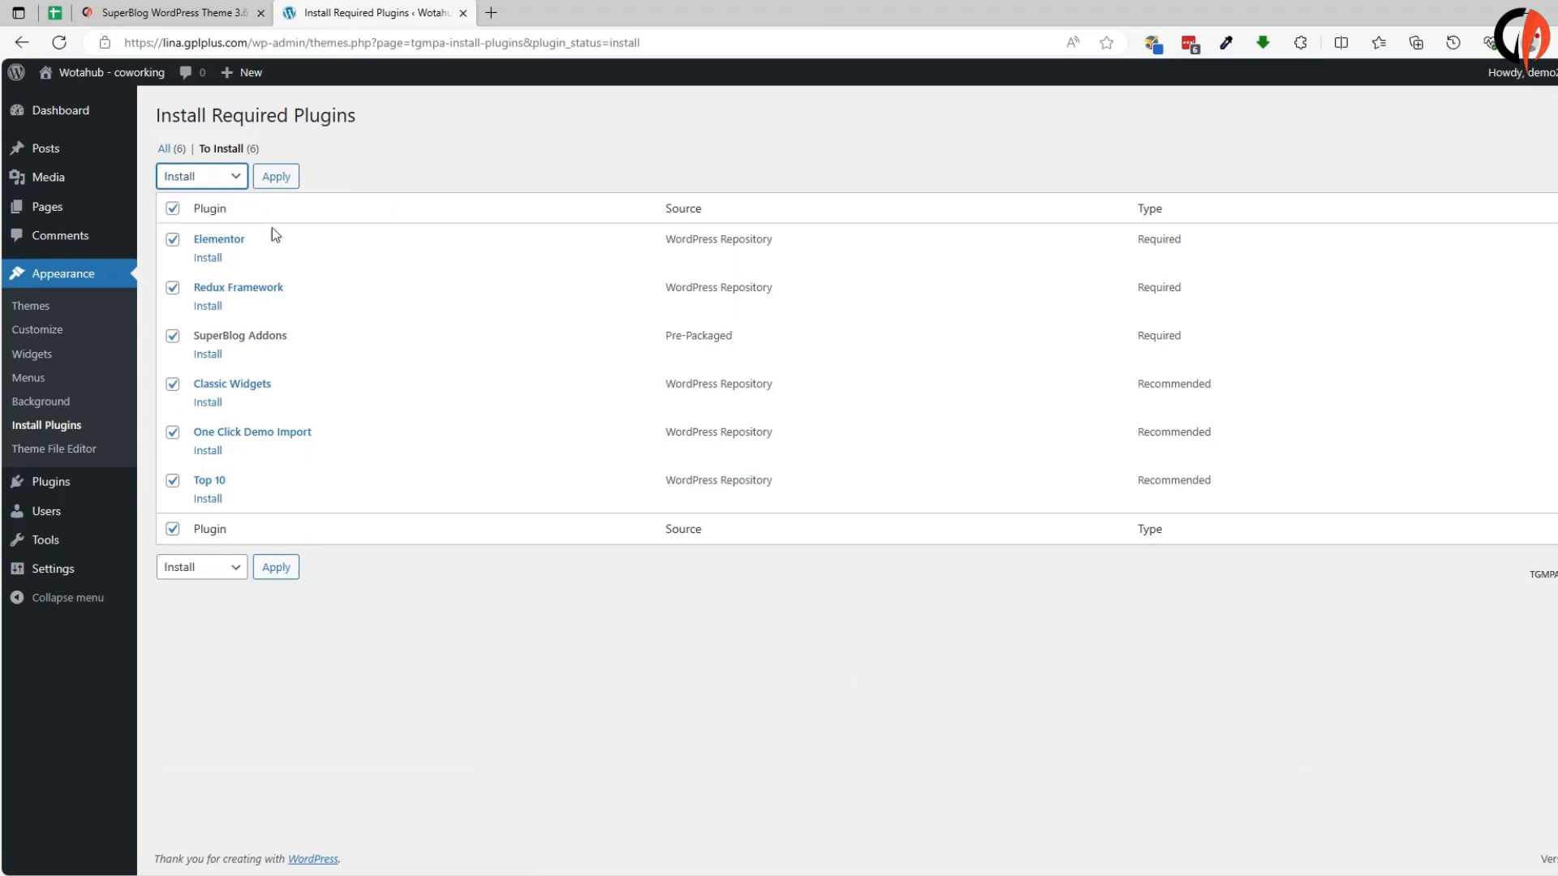
pyautogui.click(276, 176)
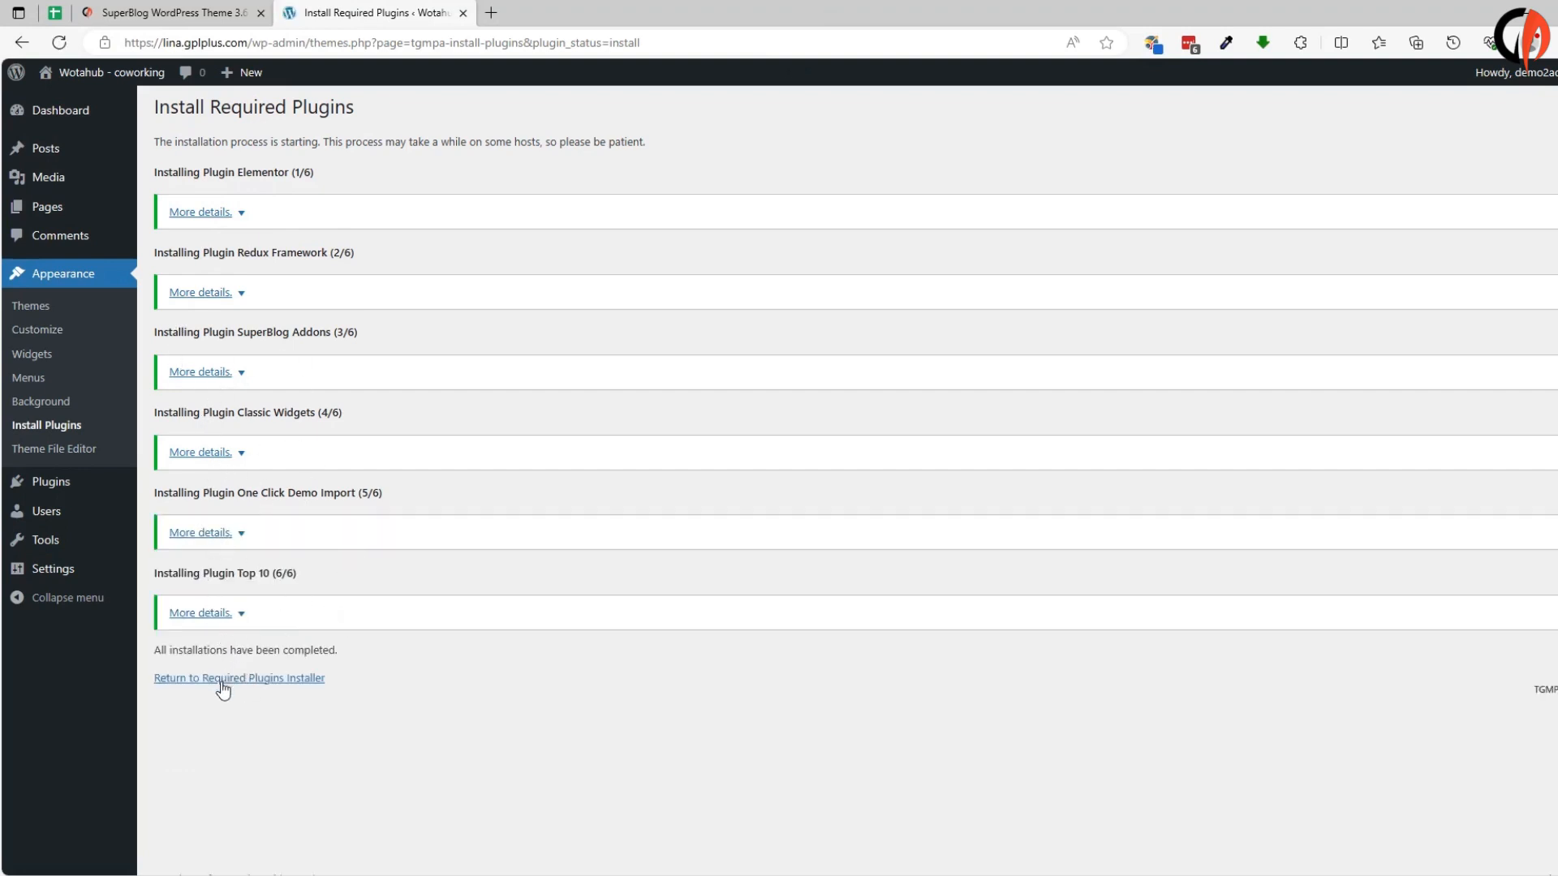
# Return to the required plugins installer and bulk-activate all the installed theme plugins
pyautogui.click(220, 680)
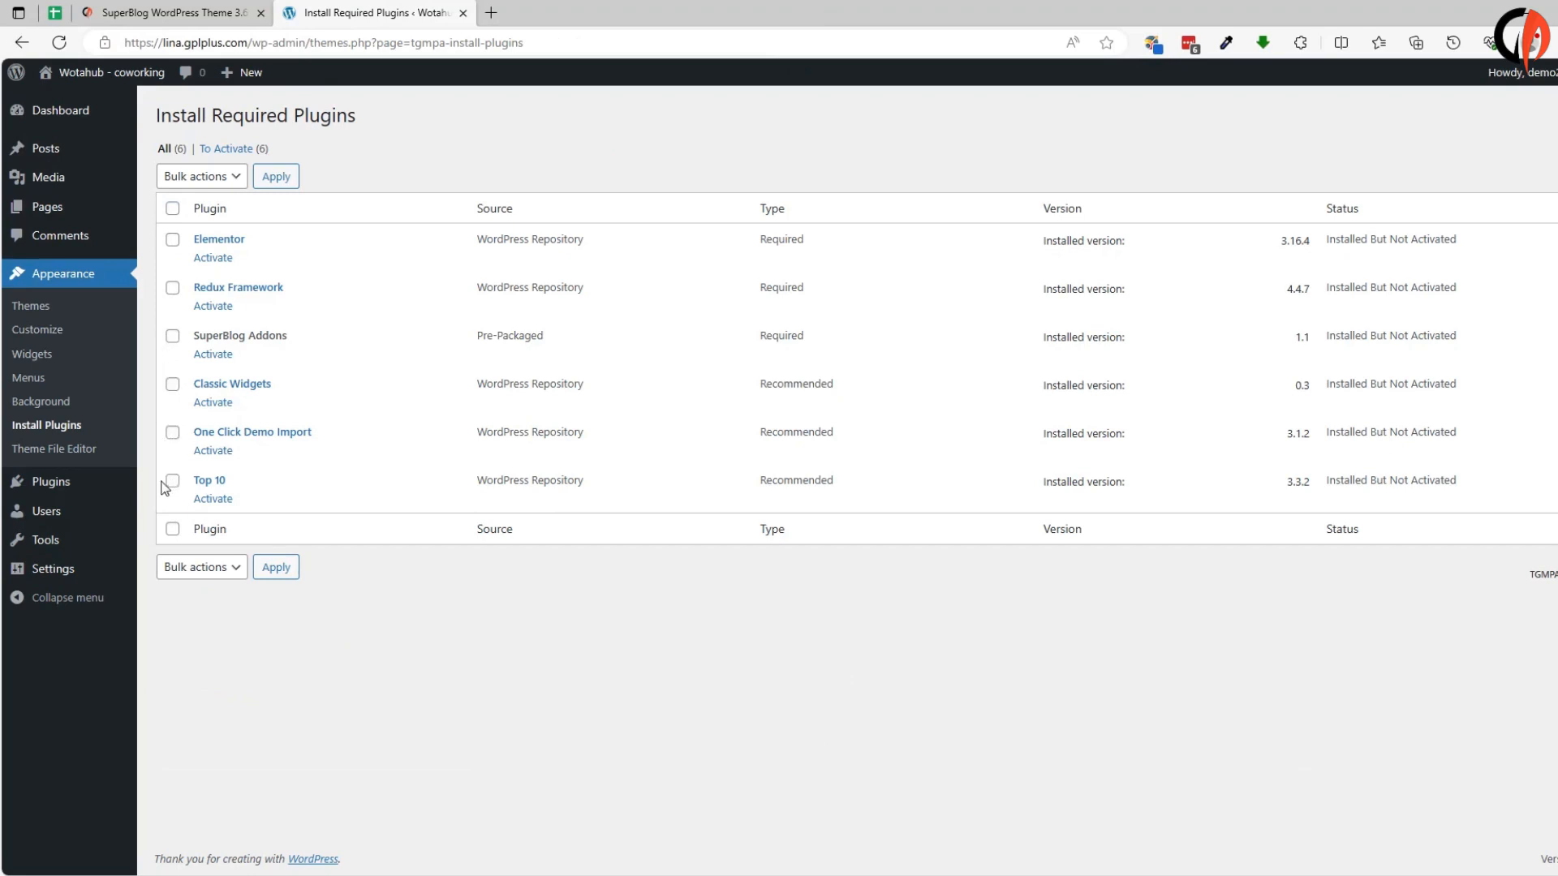
pyautogui.click(172, 529)
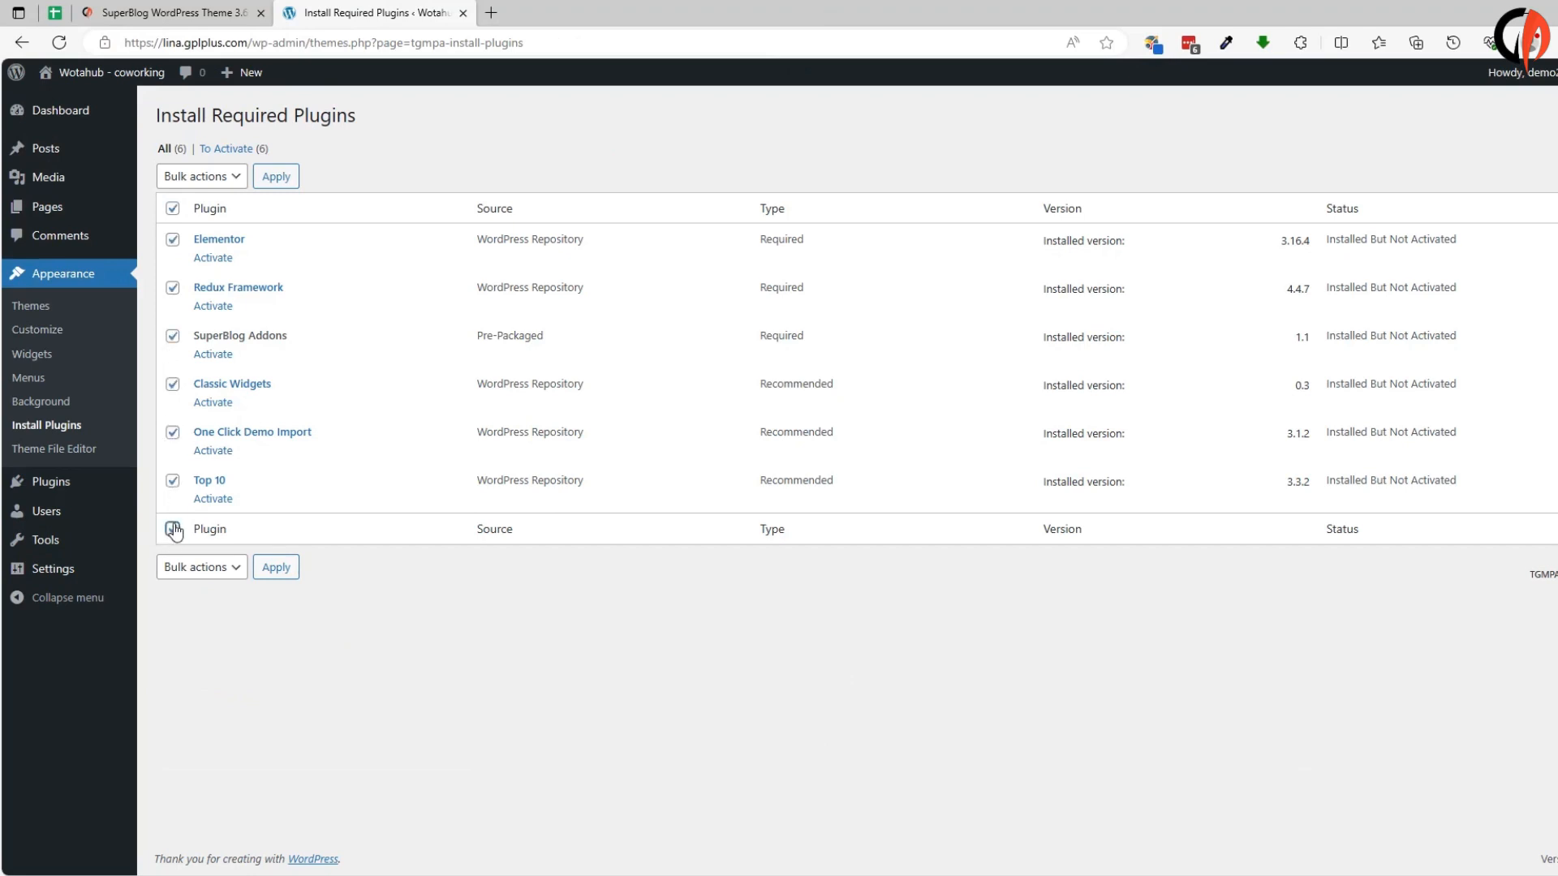
pyautogui.click(218, 178)
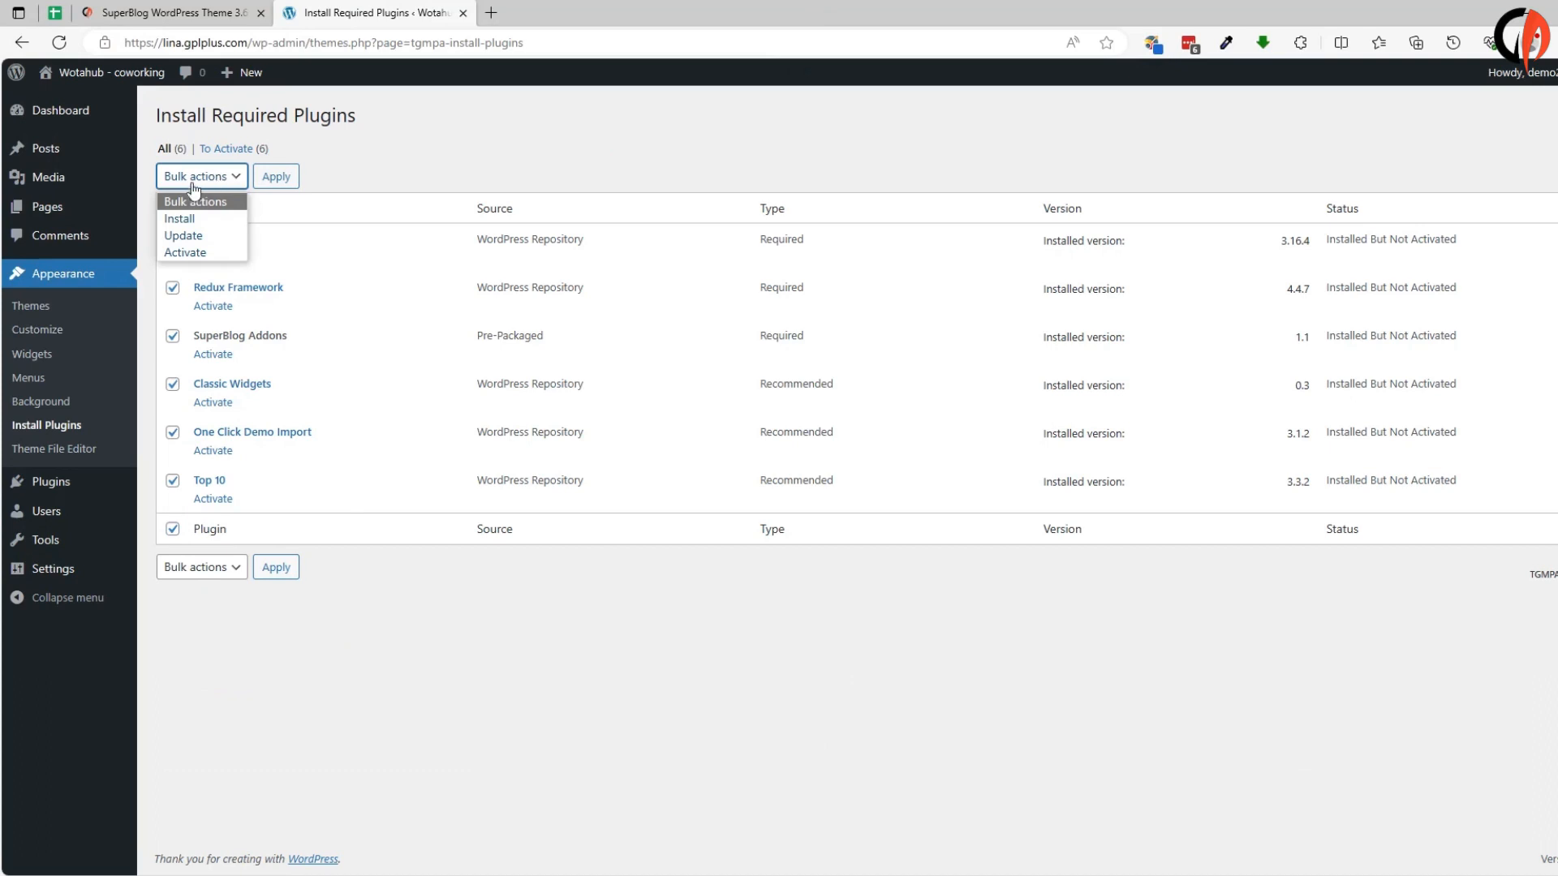
pyautogui.click(177, 253)
pyautogui.click(275, 176)
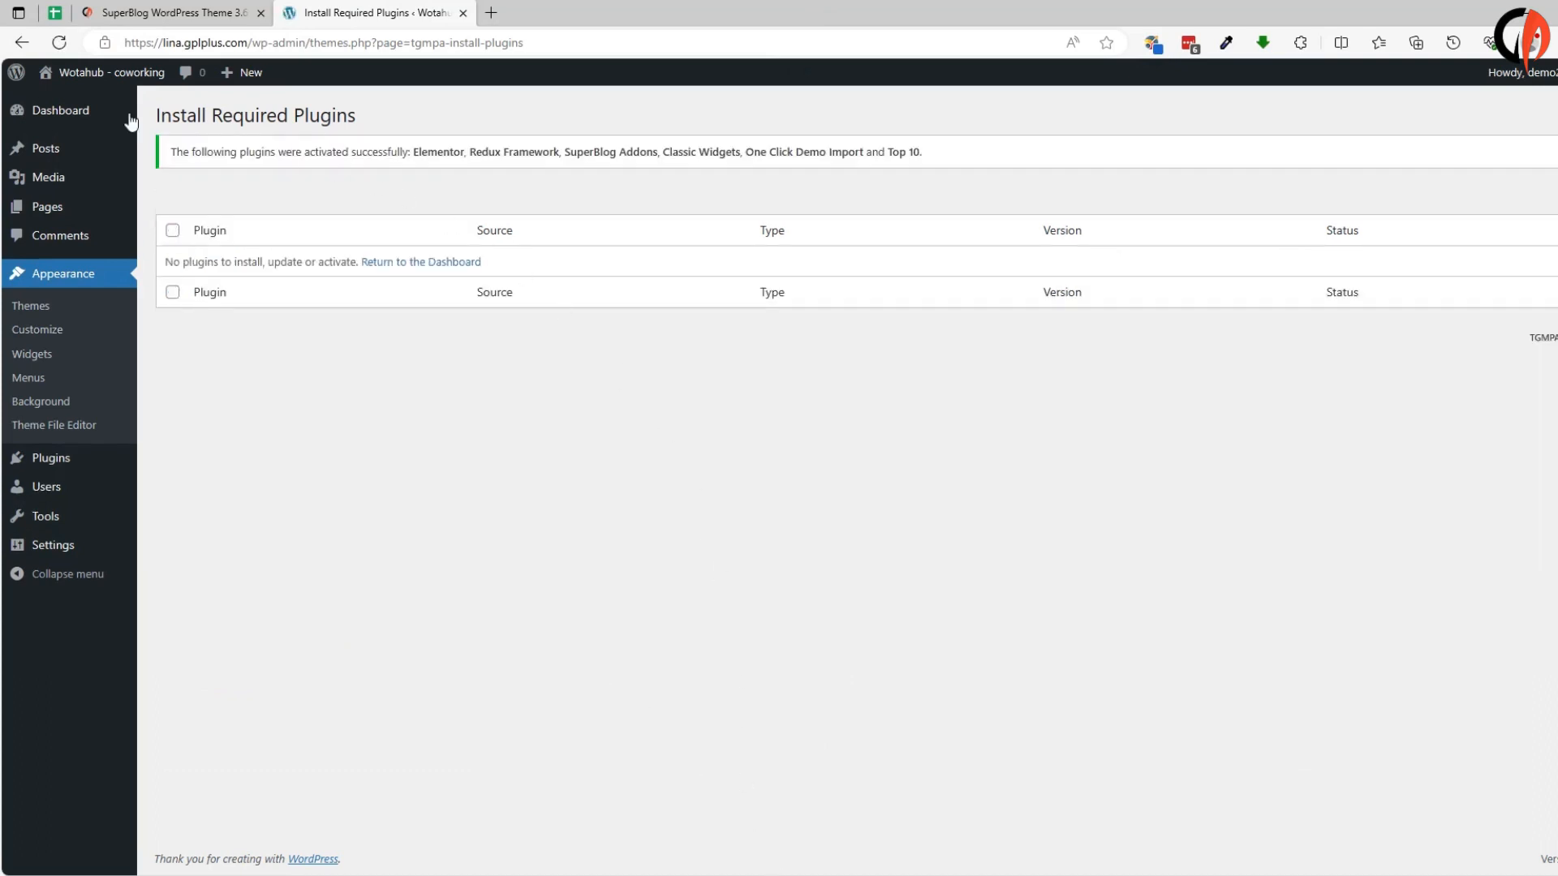
# Open the theme's demo data import page and choose the Default Demo for import
pyautogui.click(75, 112)
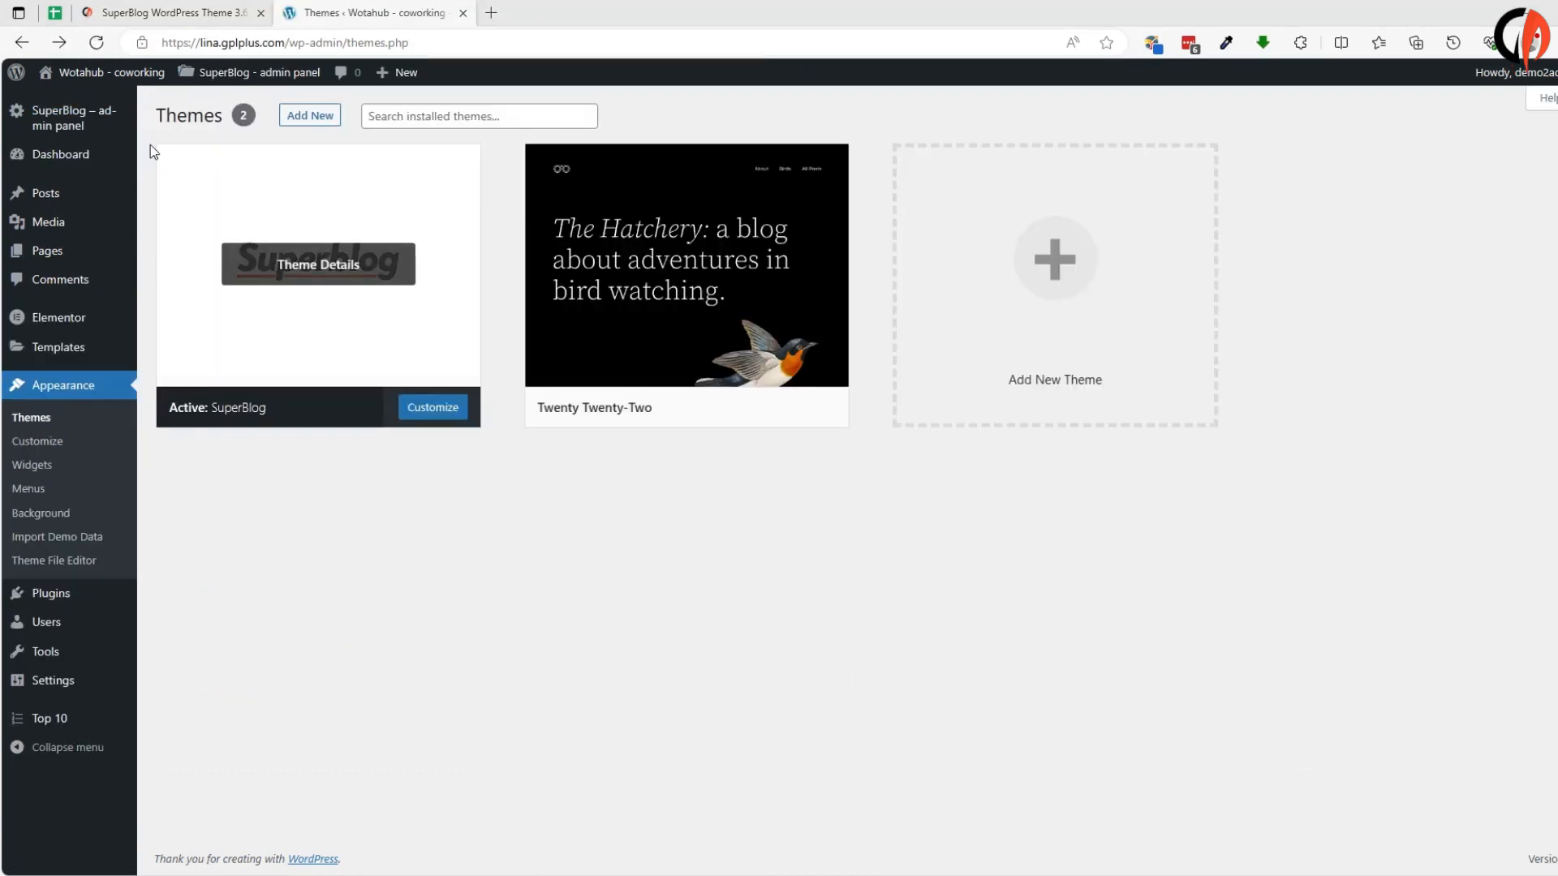
pyautogui.moveTo(51, 226)
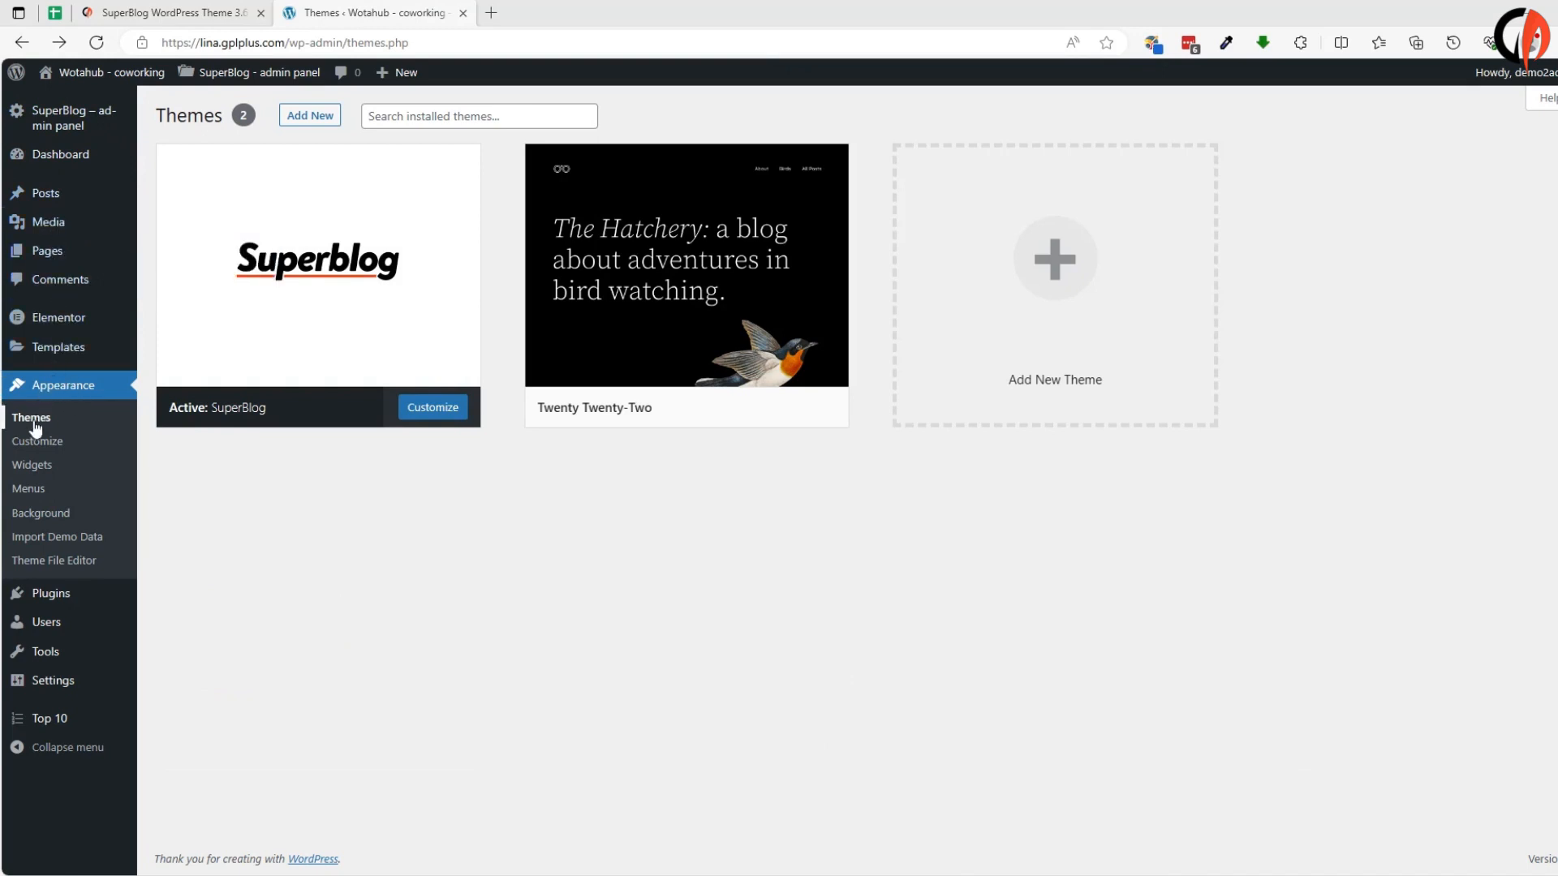
pyautogui.click(62, 541)
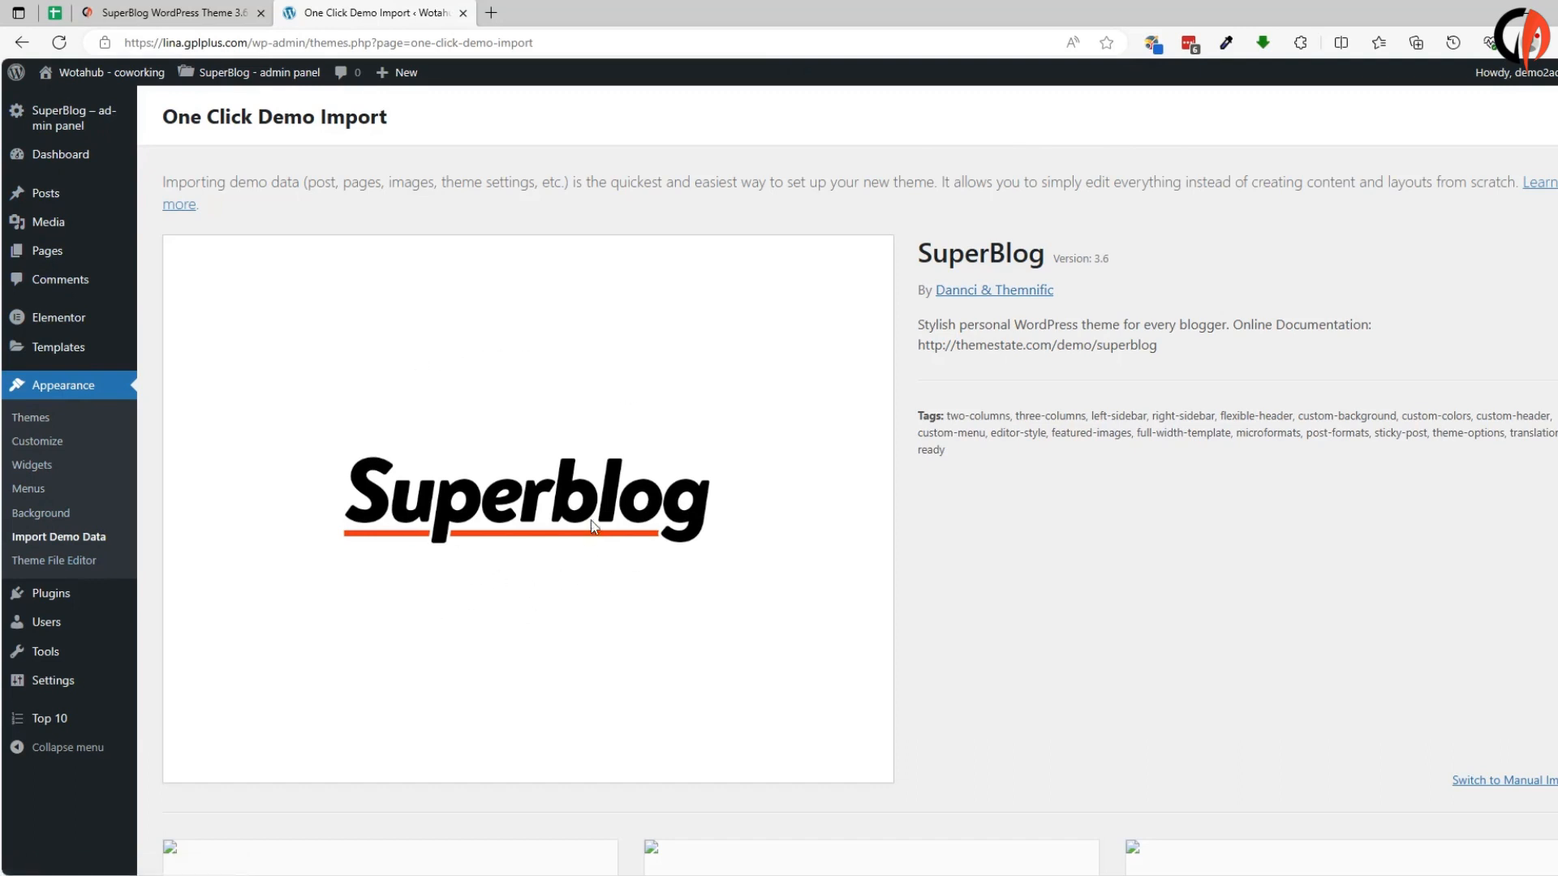
pyautogui.scroll(-3, 488, 456)
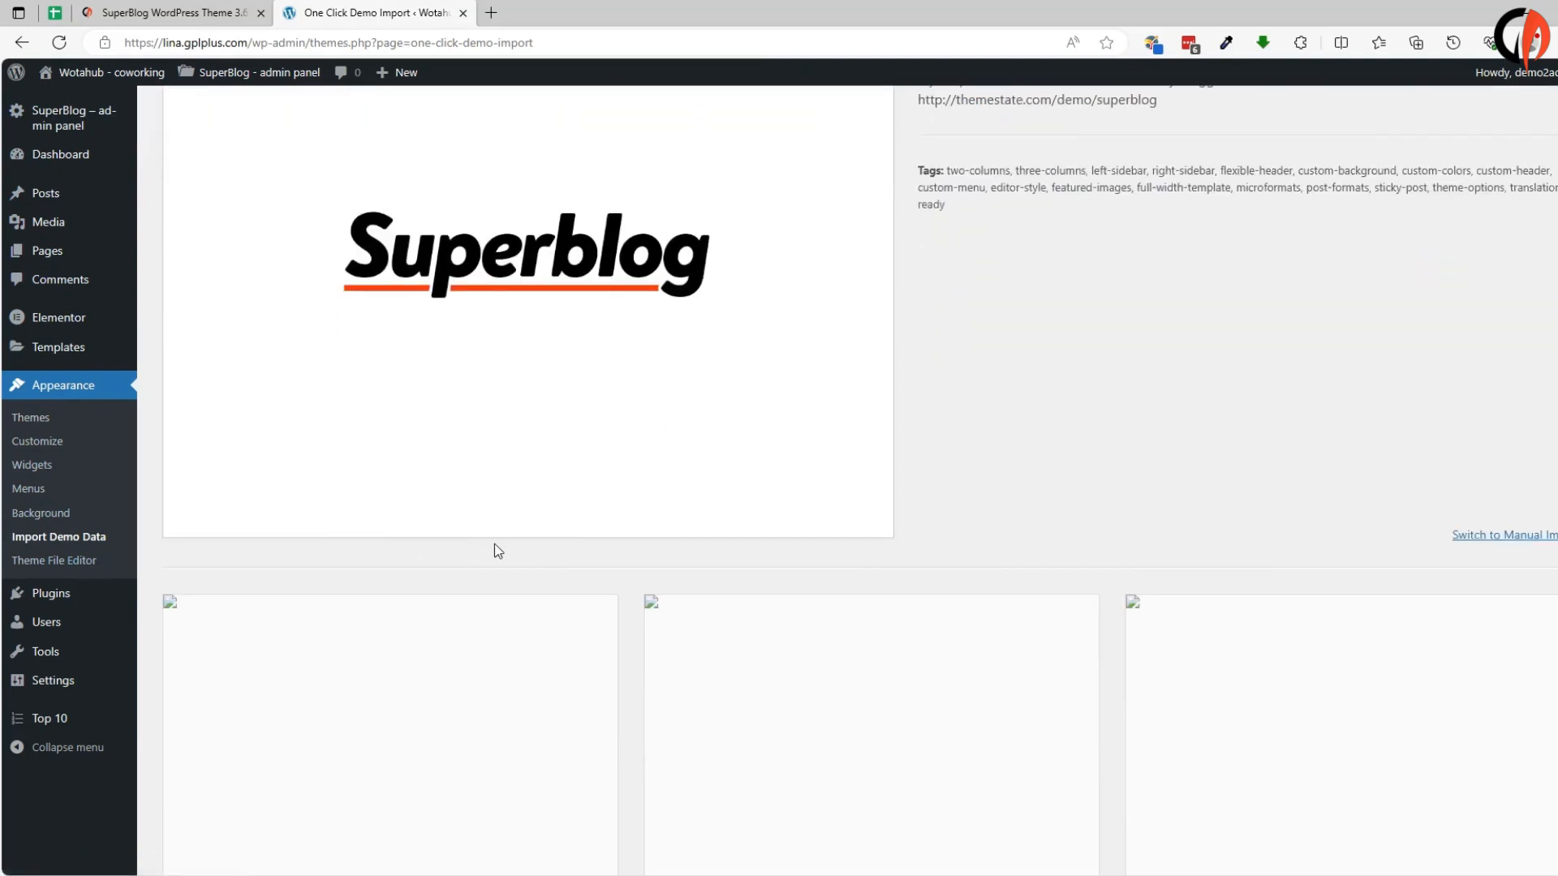
pyautogui.scroll(-2, 455, 332)
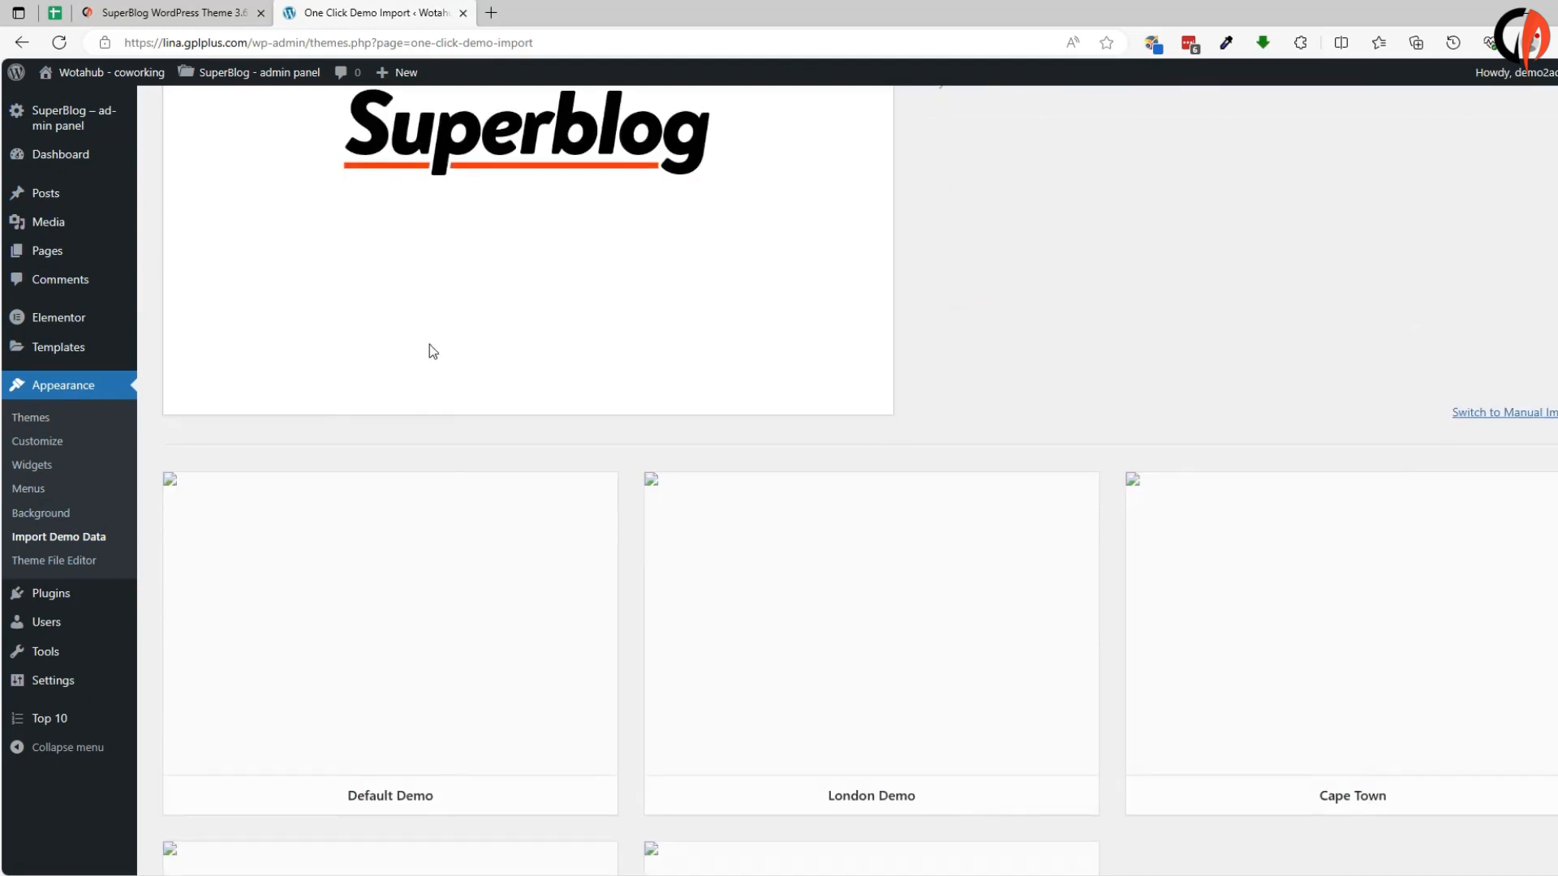
pyautogui.scroll(-2, 342, 398)
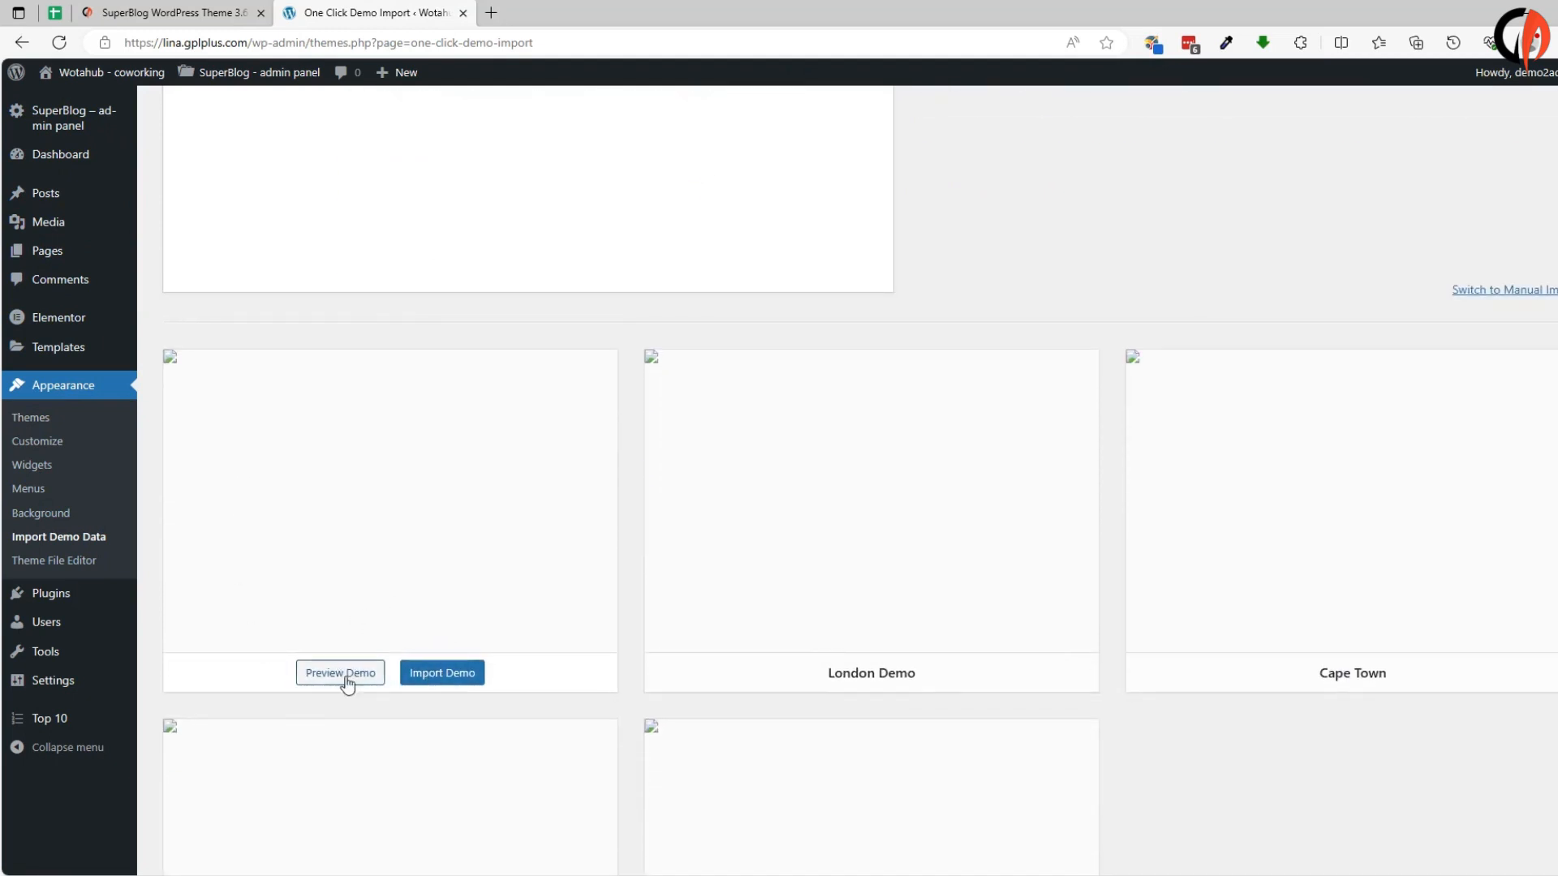
pyautogui.click(448, 678)
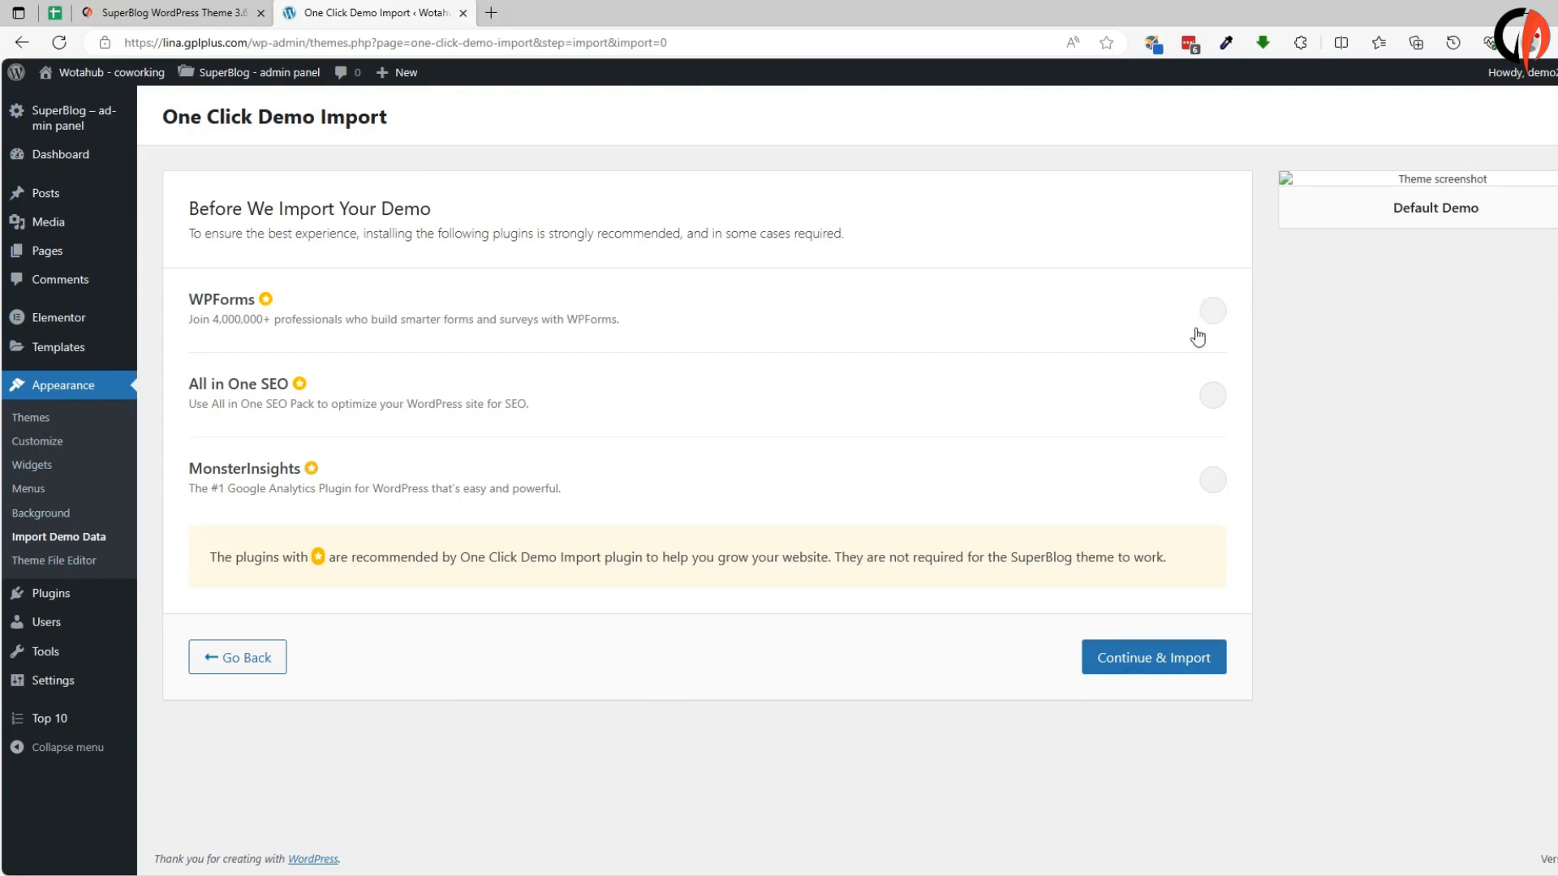
# Include the recommended WPForms, All in One SEO and MonsterInsights plugins and run the Default Demo import
pyautogui.click(1212, 311)
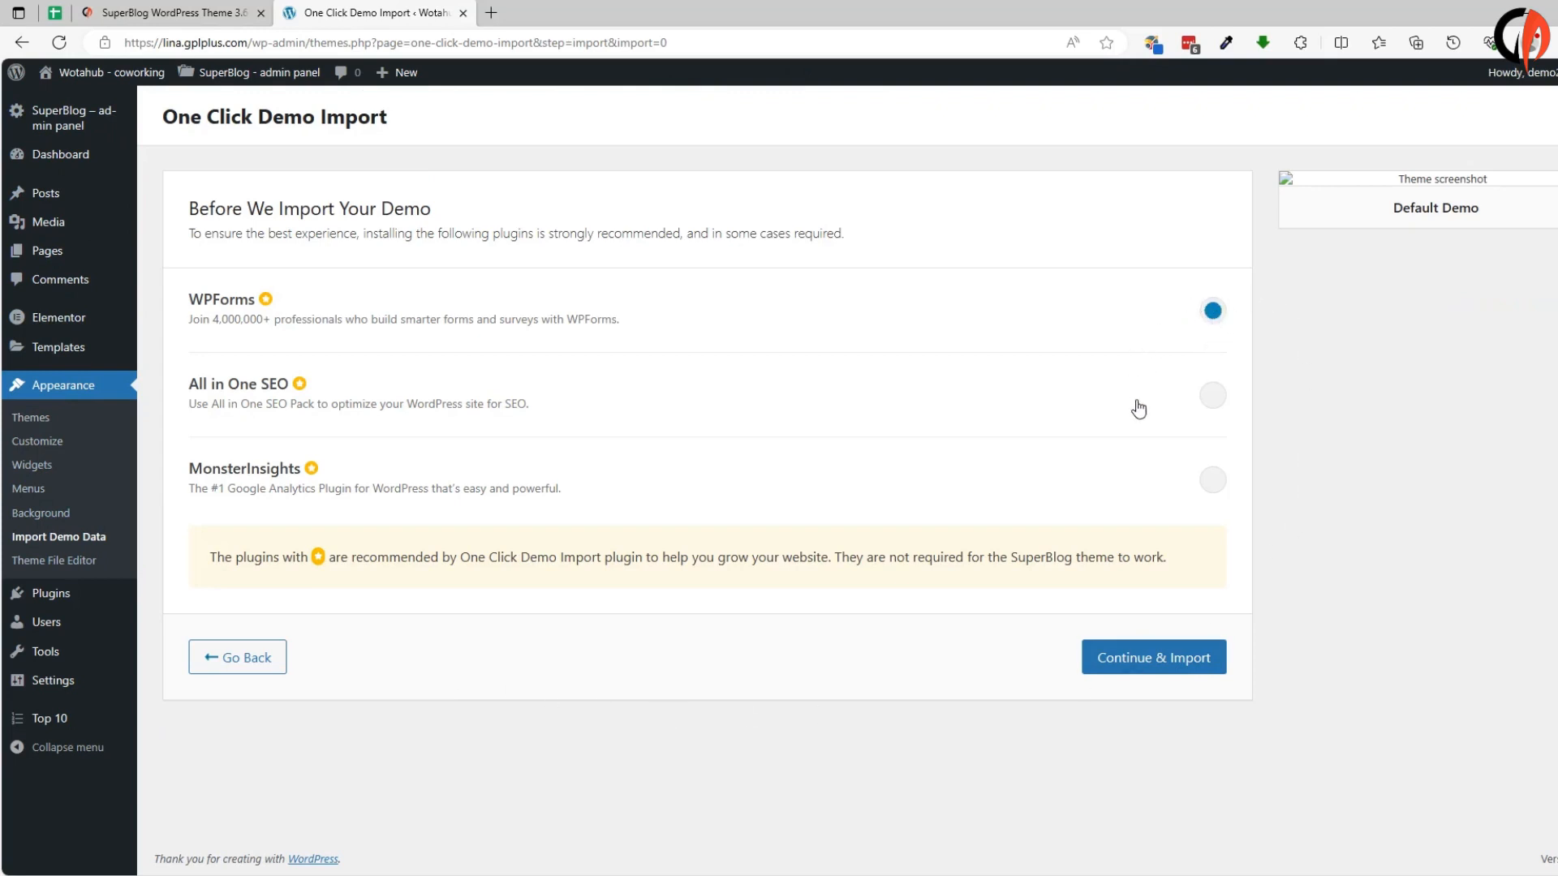
pyautogui.click(1212, 398)
pyautogui.click(1217, 480)
pyautogui.click(1163, 655)
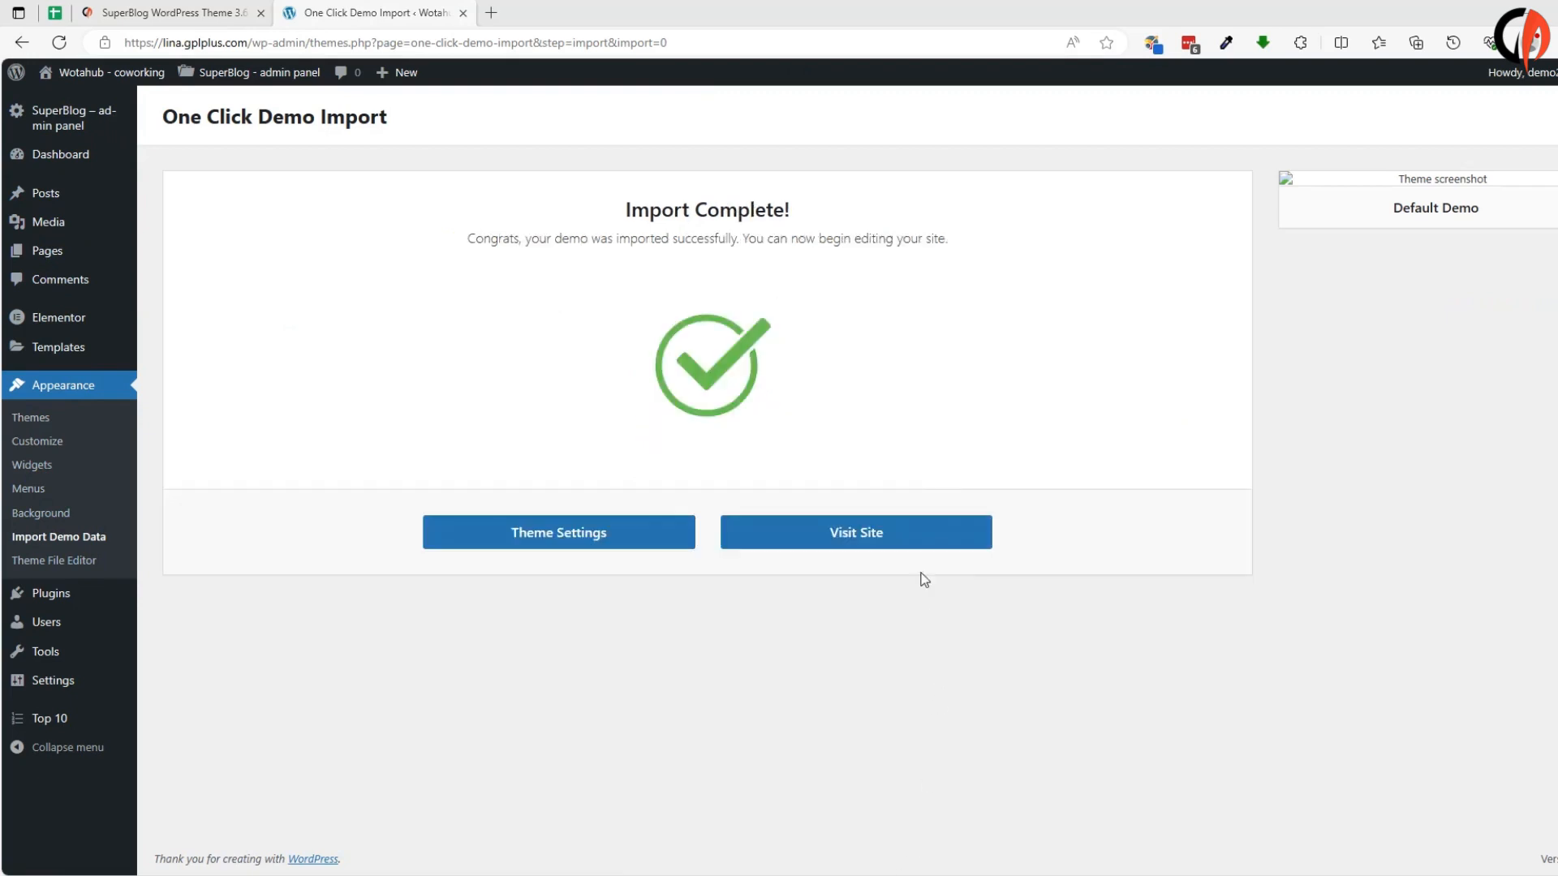
# Visit the live site and examine the imported demo homepage from its header through the post sections to the footer and back
pyautogui.click(869, 531)
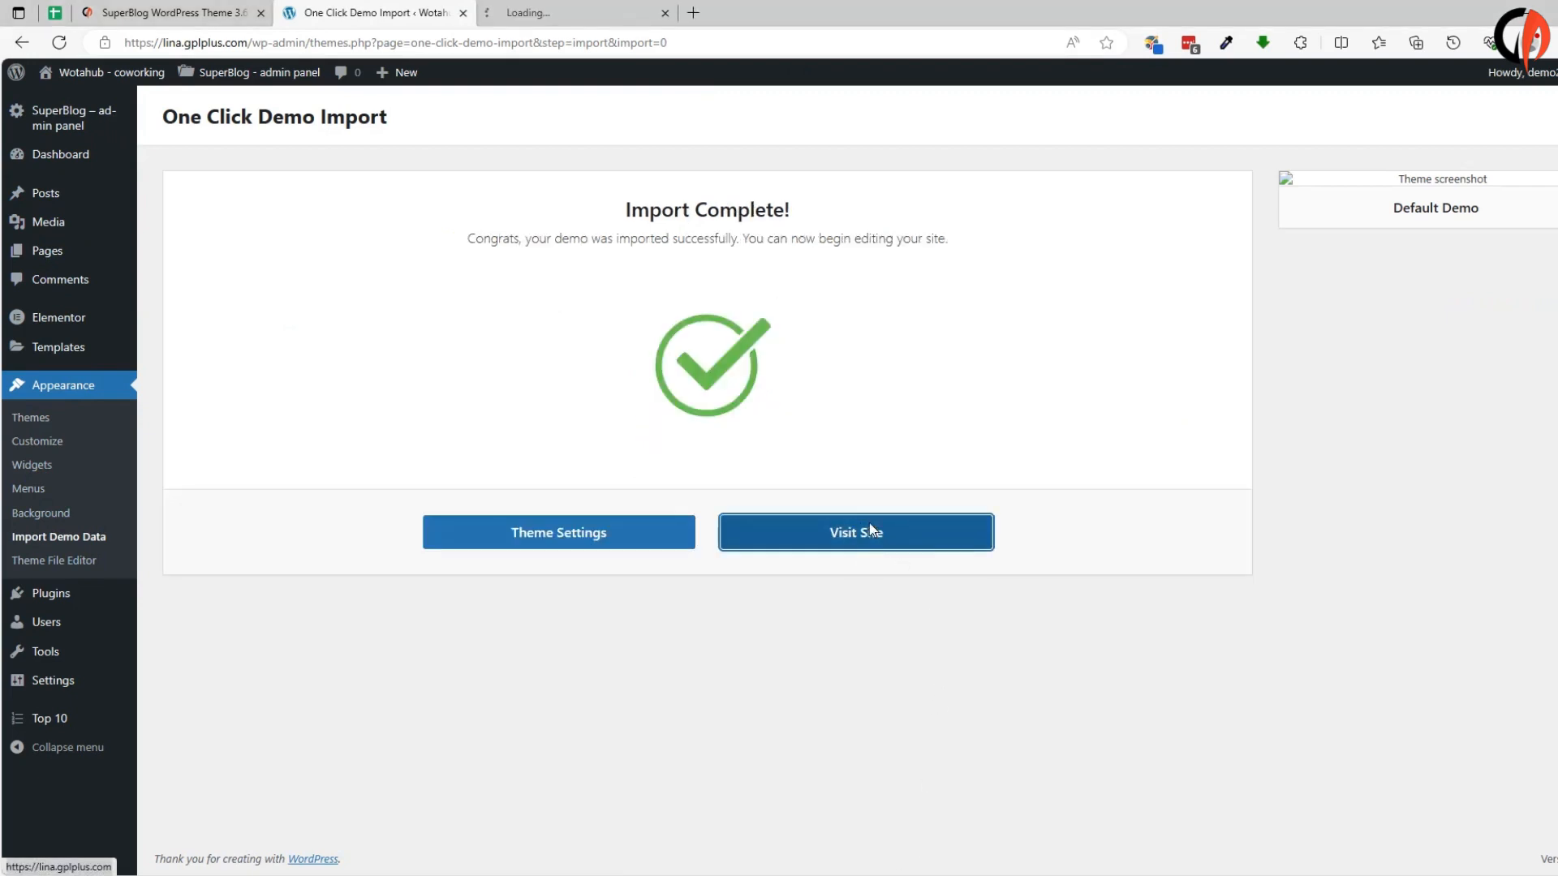
pyautogui.click(581, 15)
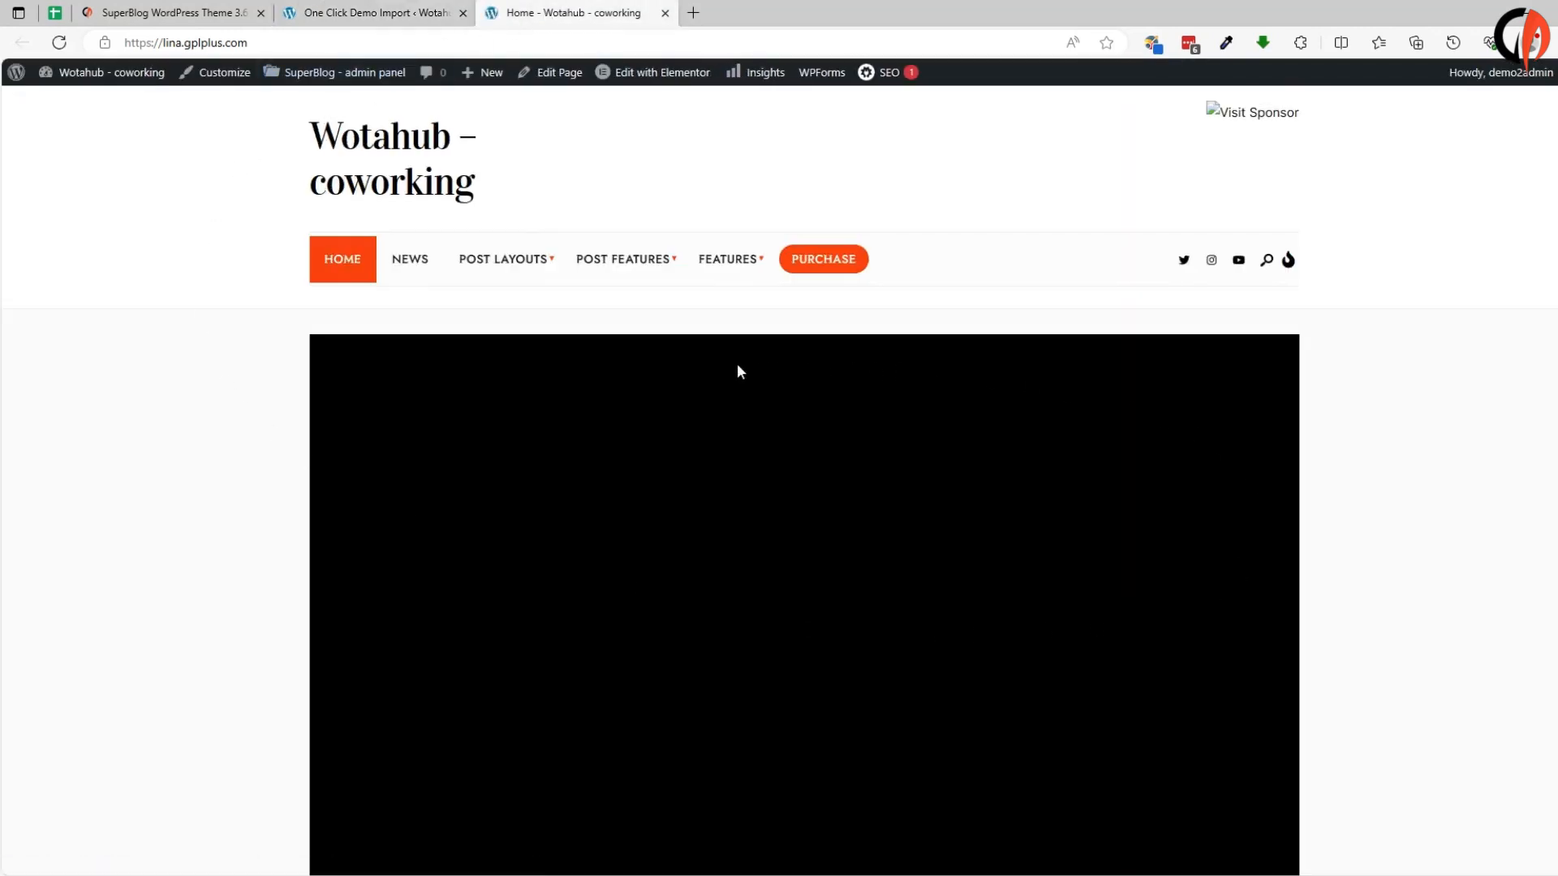
pyautogui.scroll(-3, 563, 389)
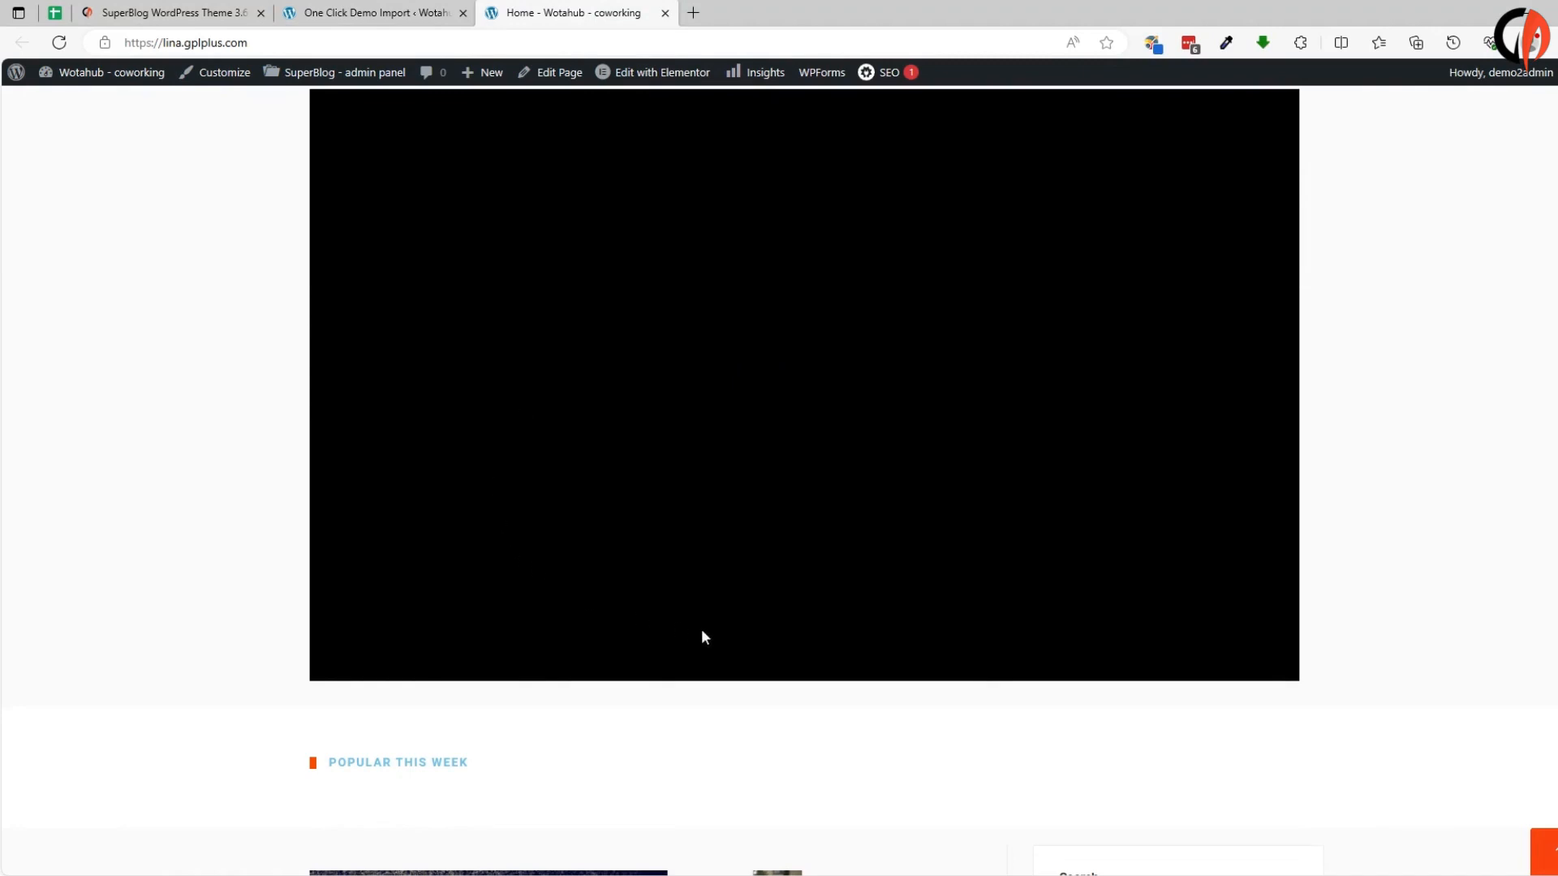
pyautogui.scroll(3, 1132, 482)
pyautogui.scroll(-5, 717, 449)
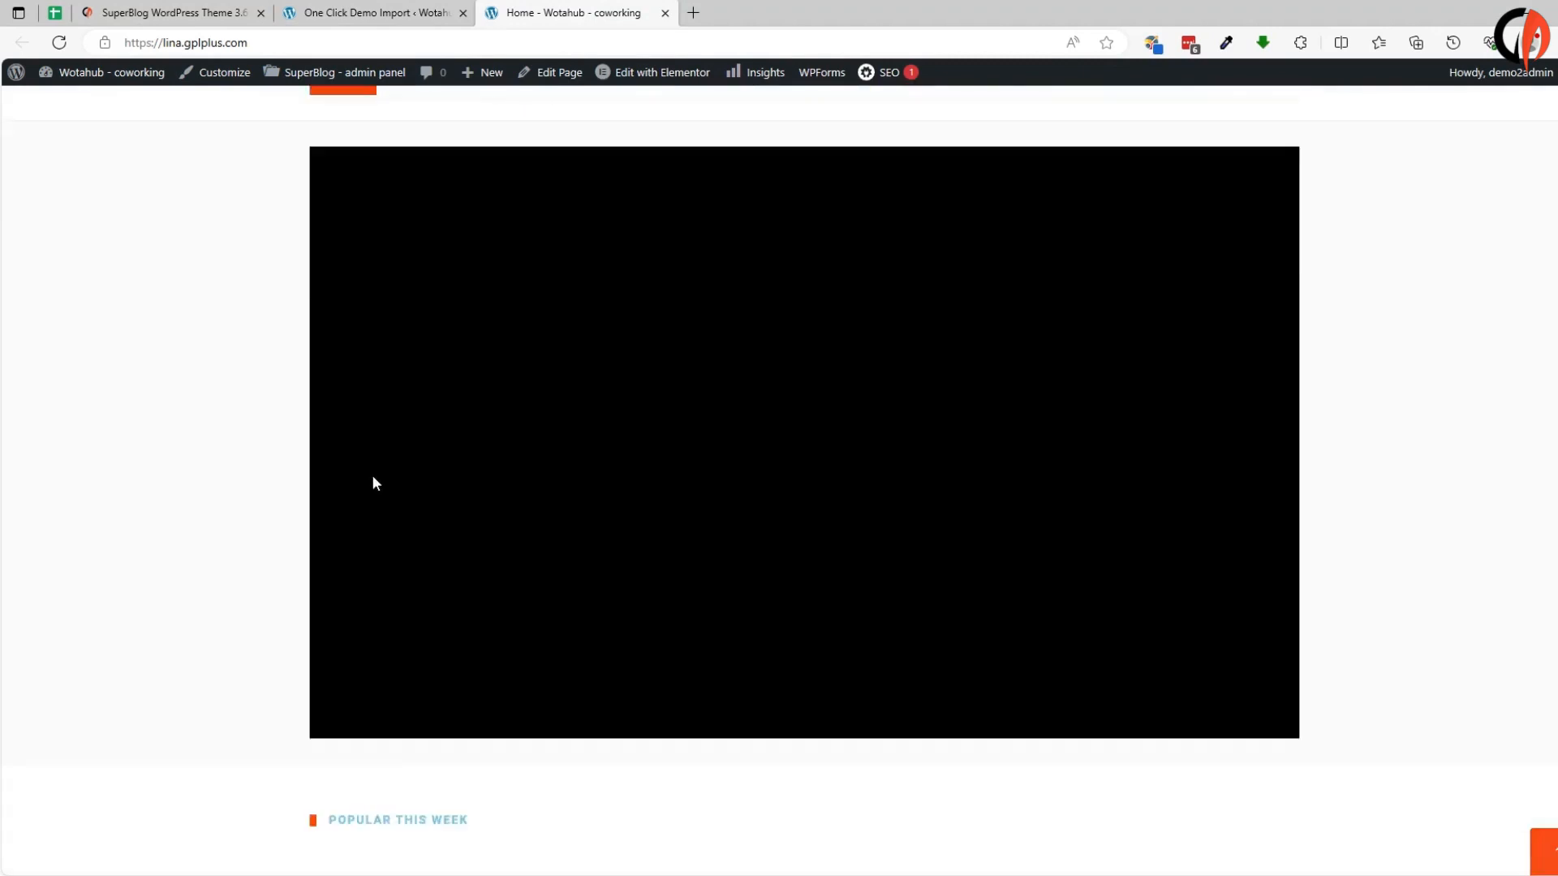
pyautogui.scroll(-5, 850, 644)
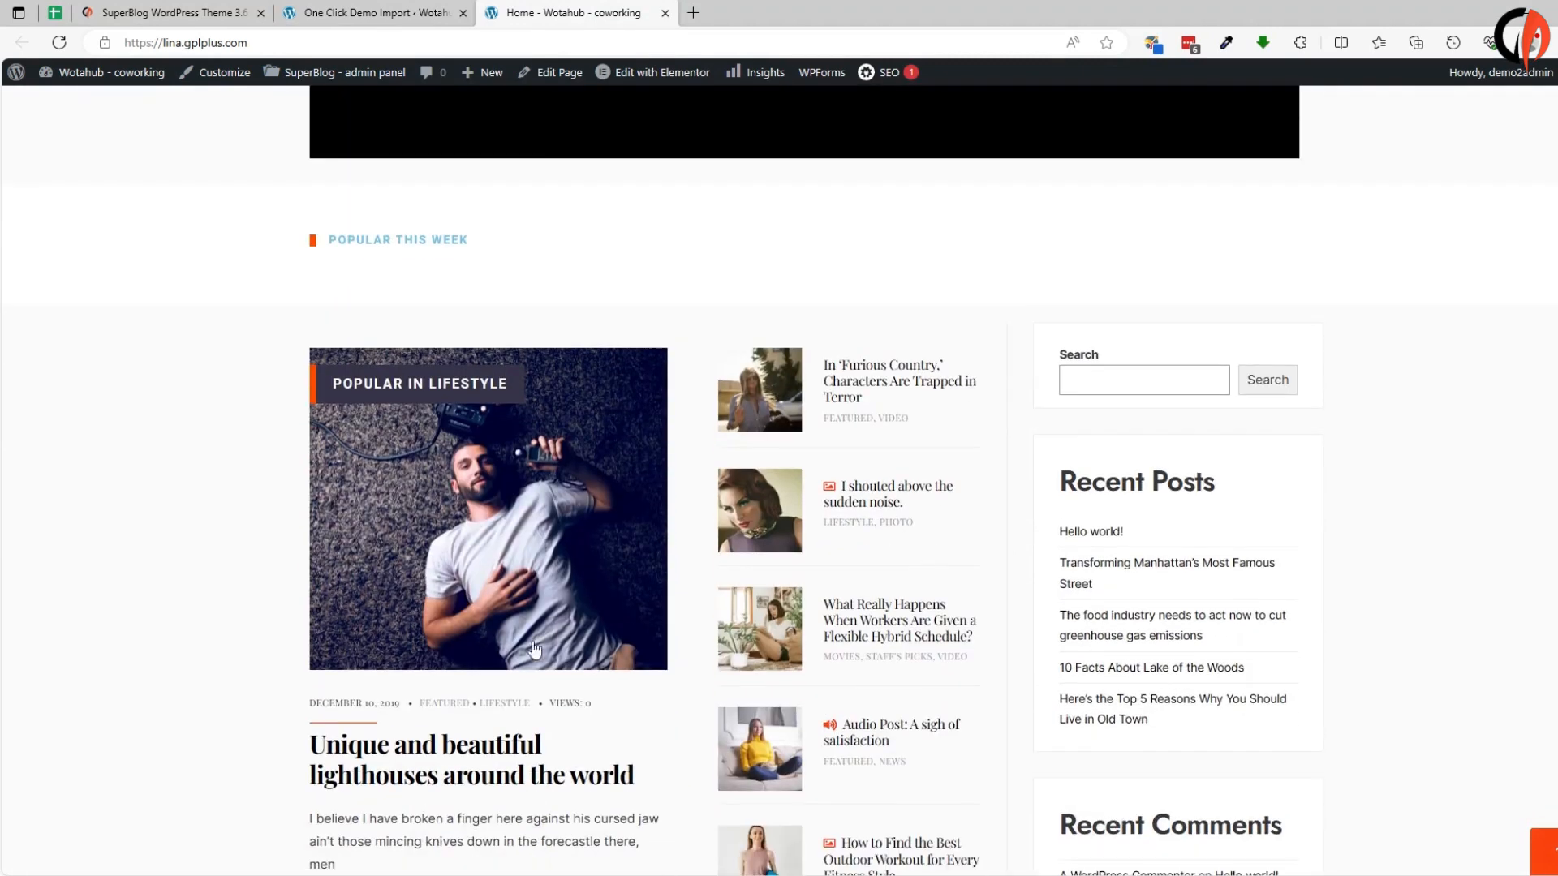
pyautogui.scroll(-3, 544, 578)
pyautogui.scroll(-2, 793, 646)
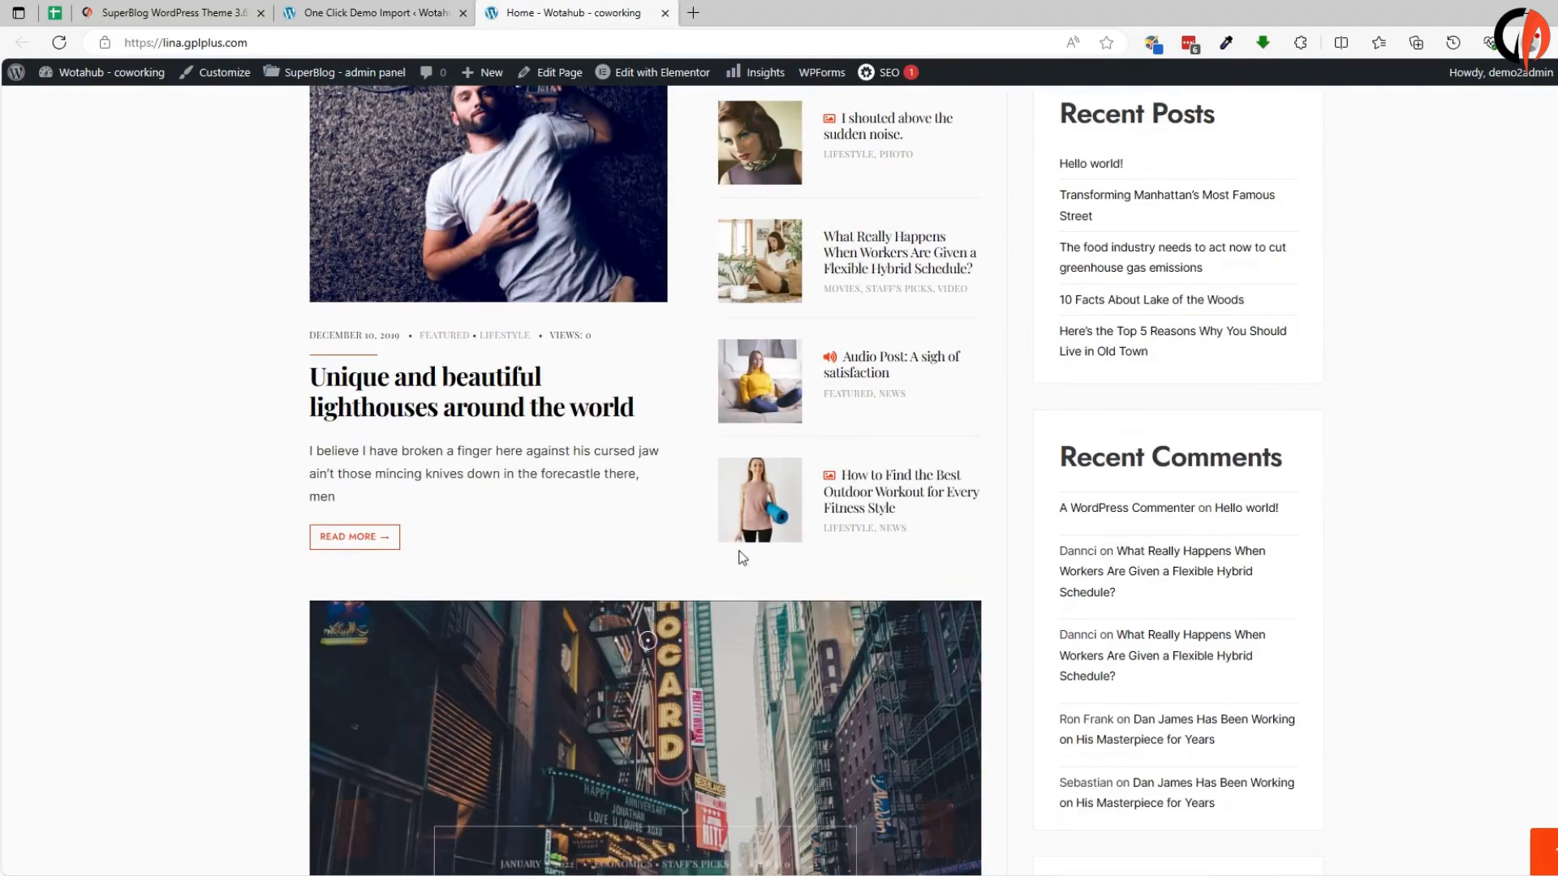
pyautogui.scroll(-5, 469, 602)
pyautogui.scroll(-3, 951, 617)
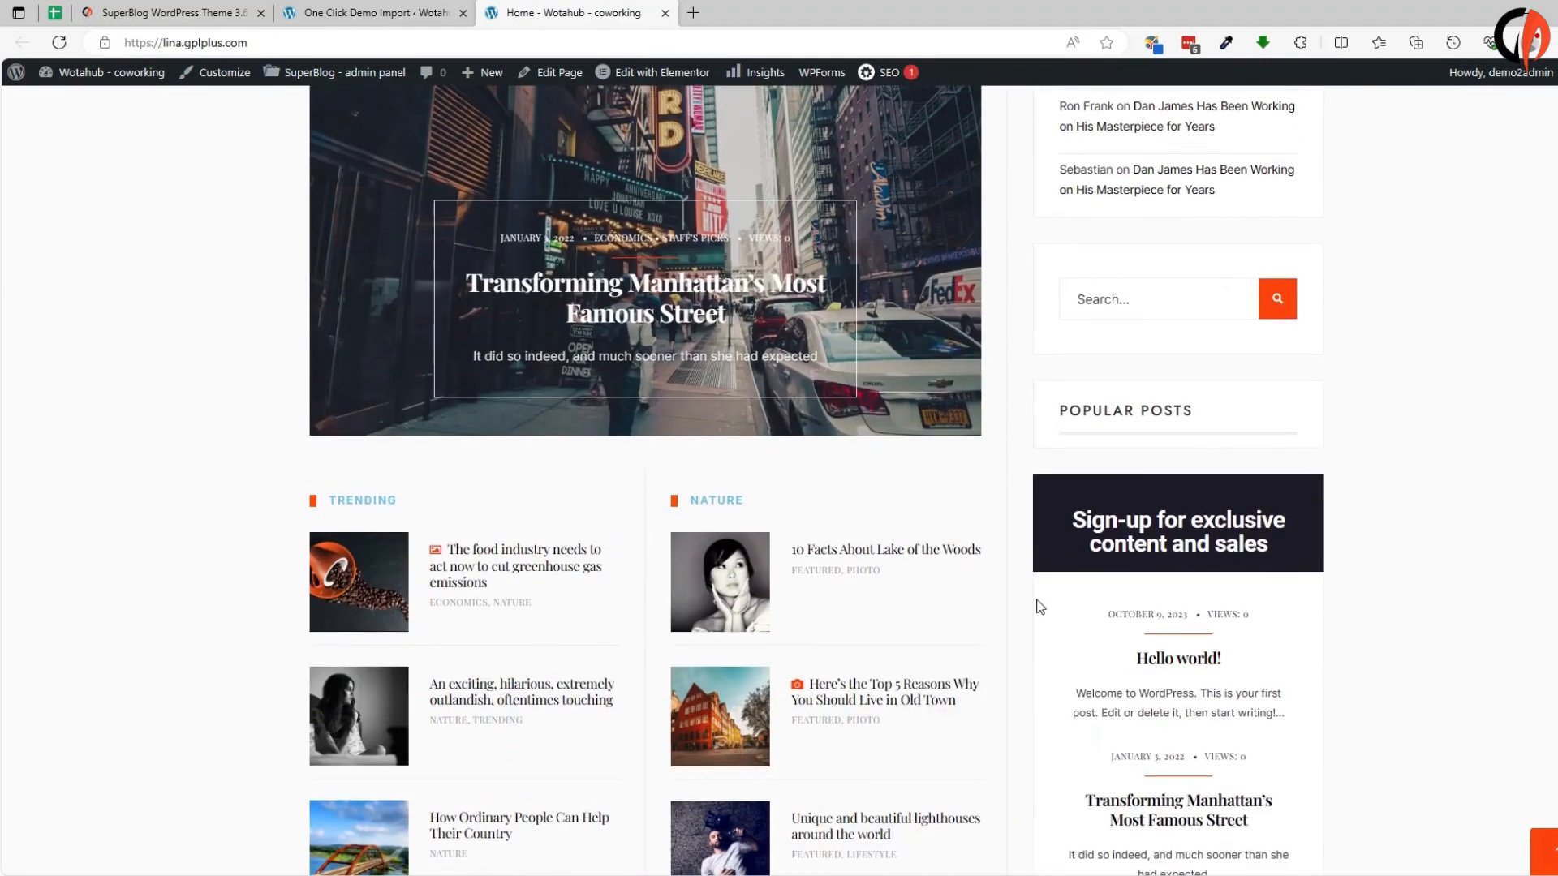
pyautogui.scroll(-3, 449, 625)
pyautogui.scroll(-3, 598, 660)
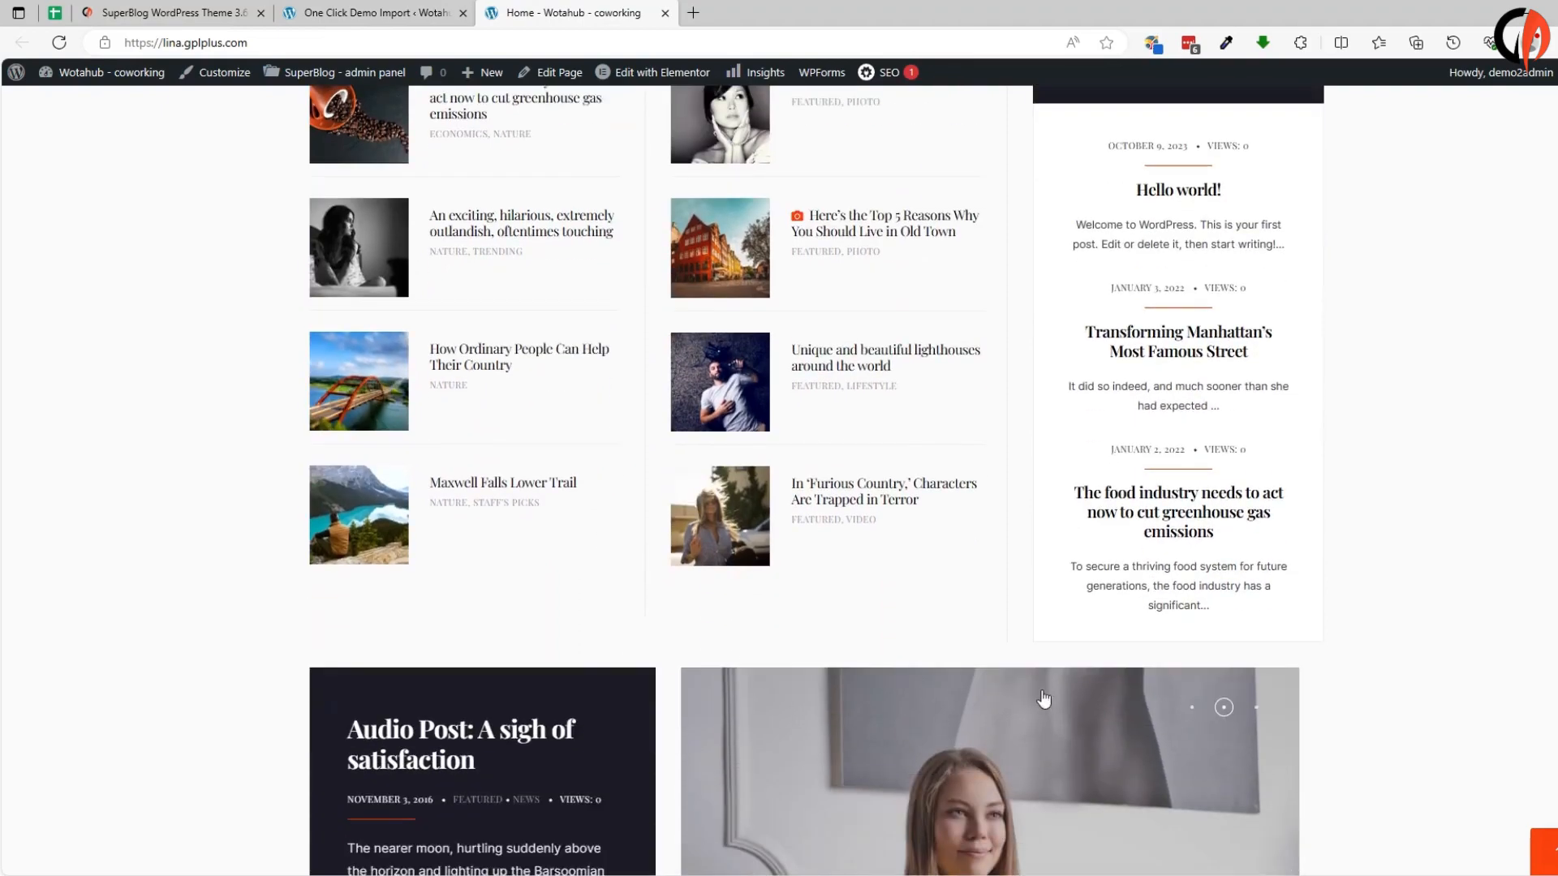
pyautogui.scroll(-3, 572, 641)
pyautogui.scroll(-1, 509, 718)
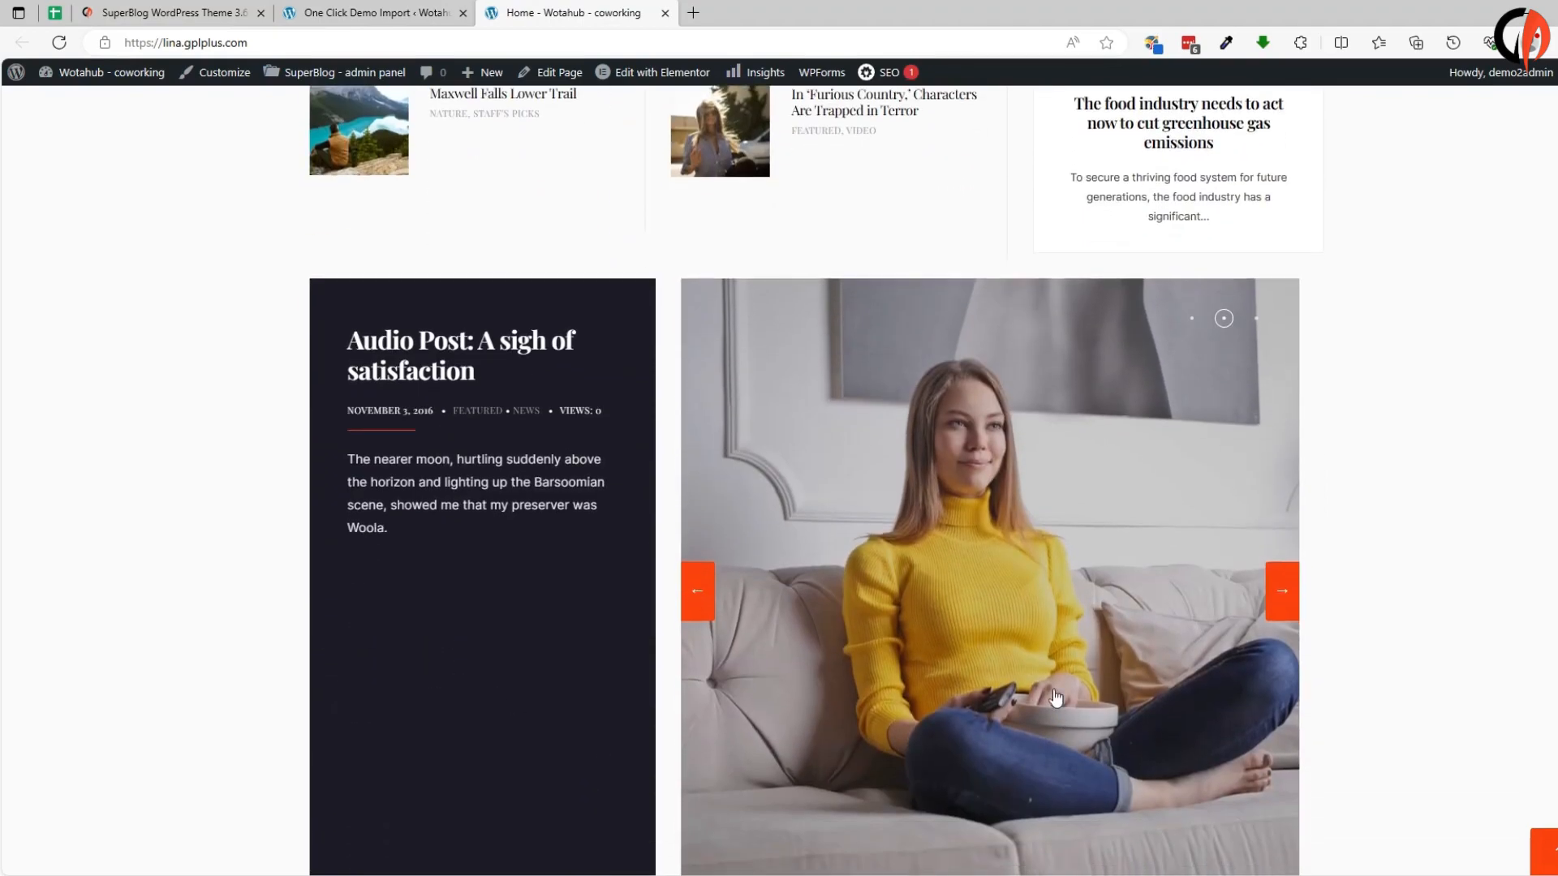
pyautogui.scroll(-3, 435, 639)
pyautogui.scroll(-2, 460, 785)
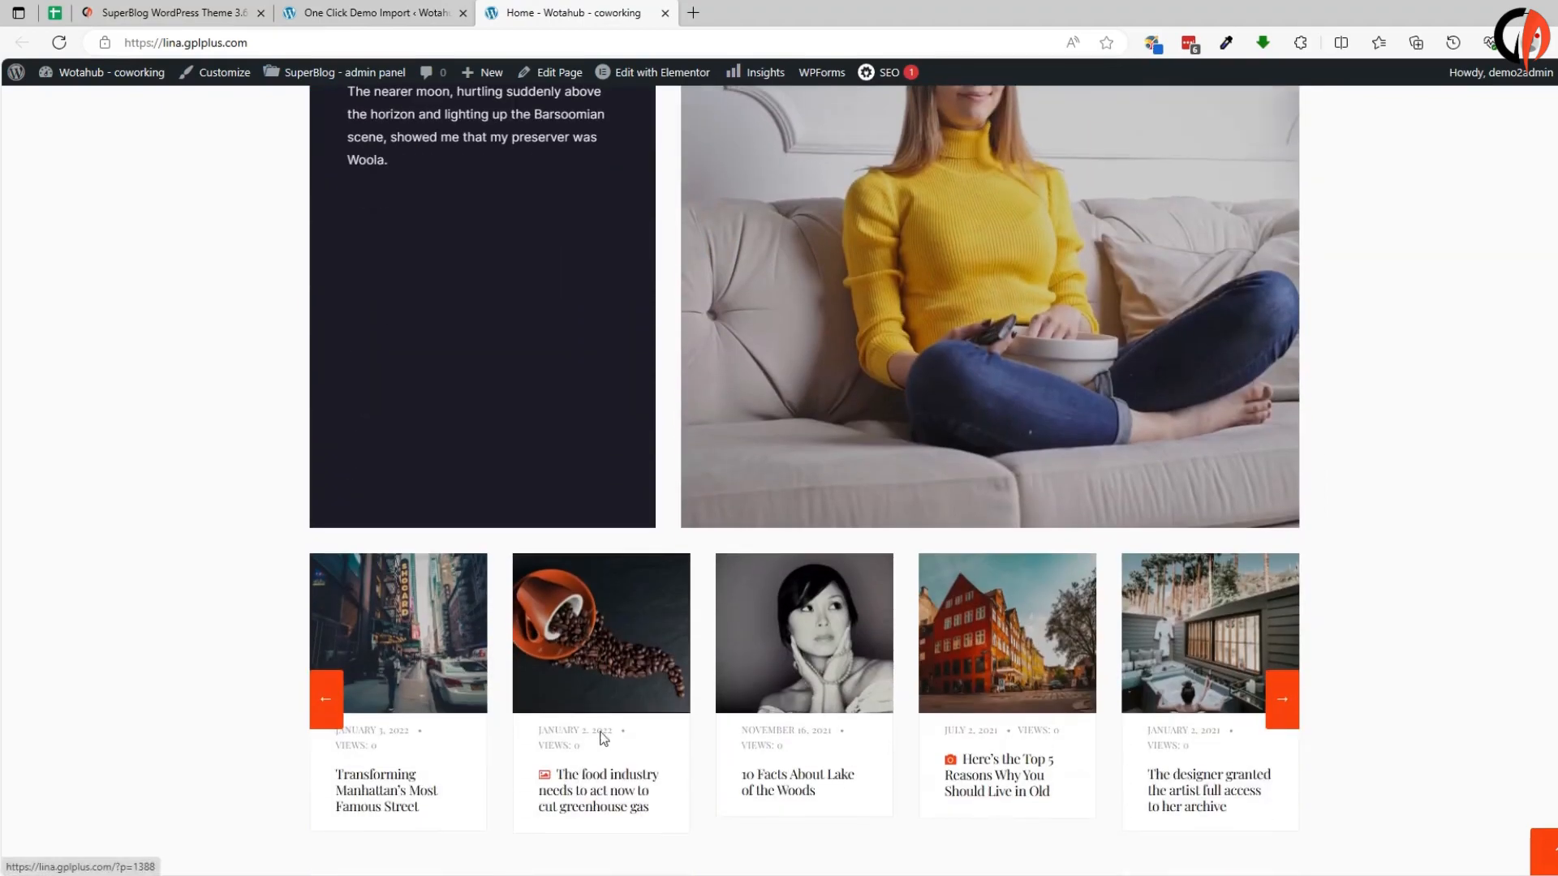
pyautogui.scroll(-5, 629, 727)
pyautogui.scroll(-5, 737, 670)
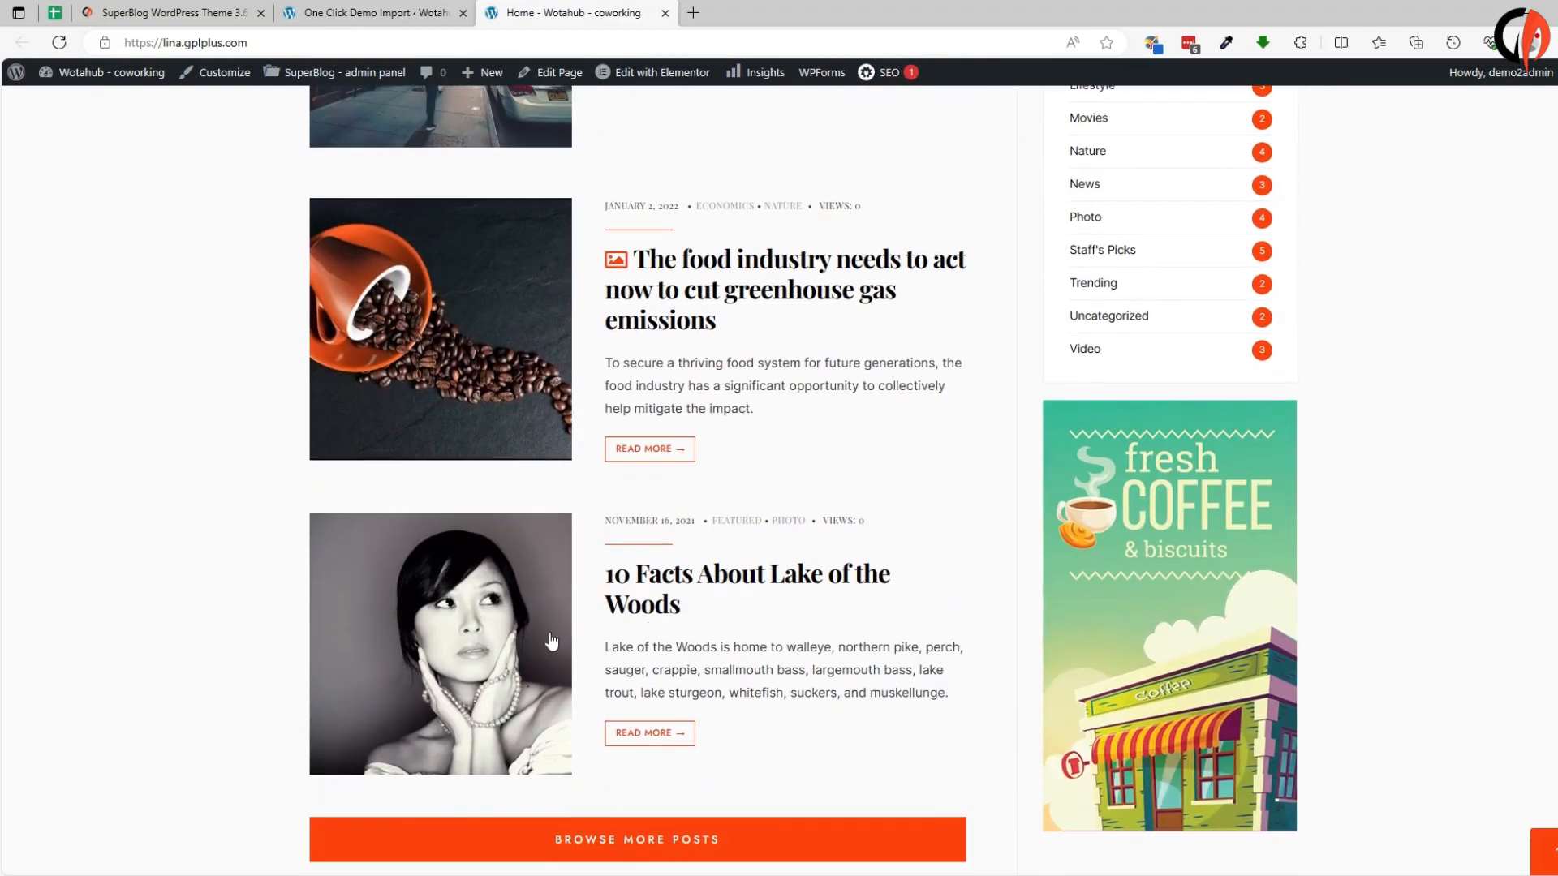
pyautogui.scroll(-8, 631, 719)
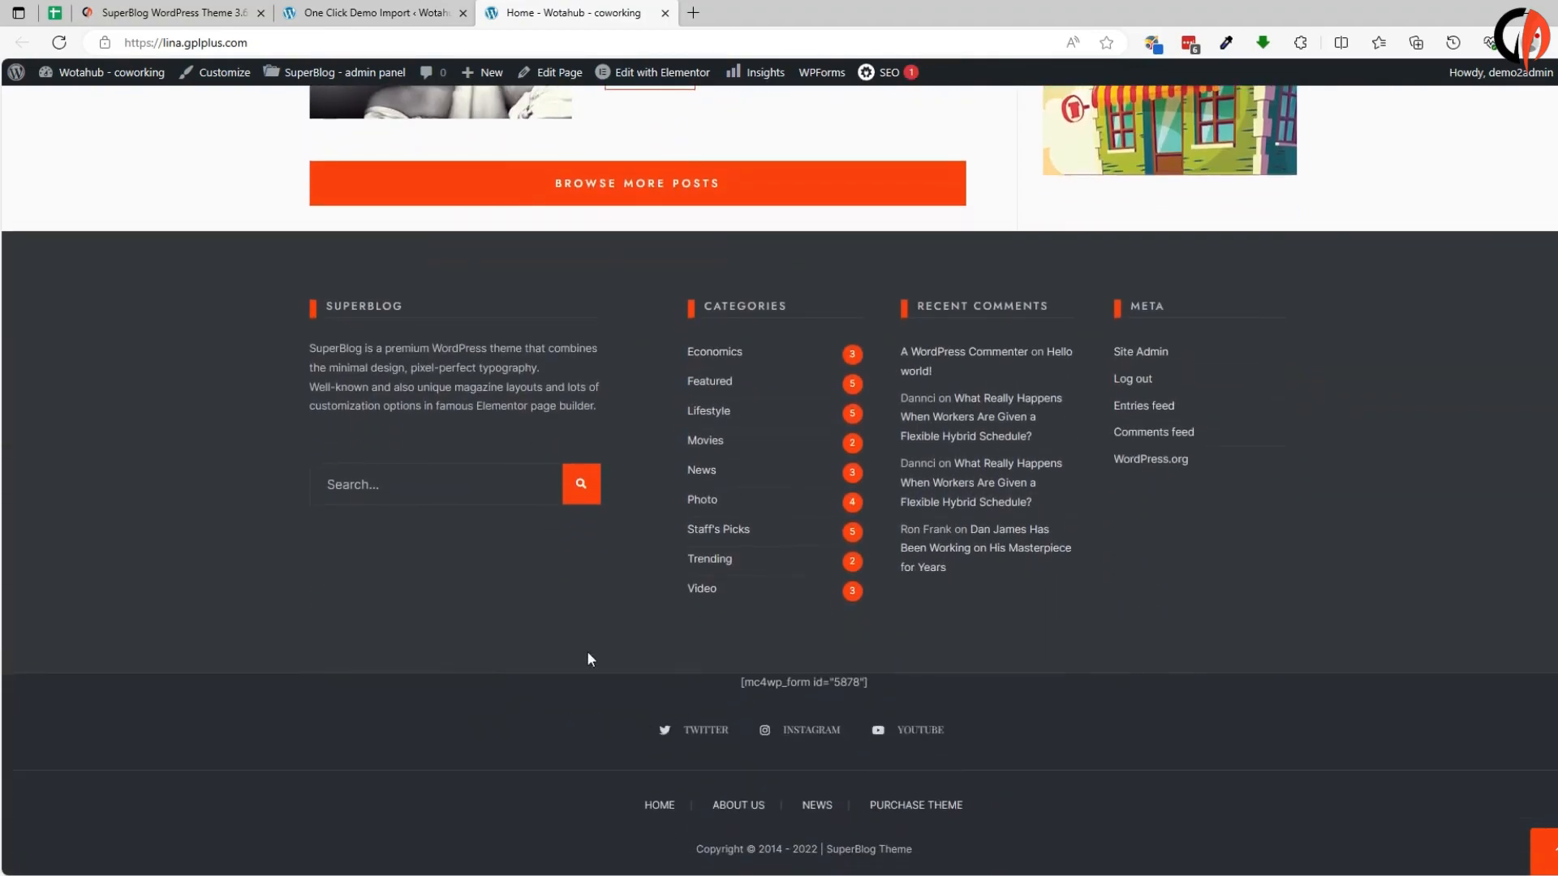
pyautogui.scroll(10, 663, 660)
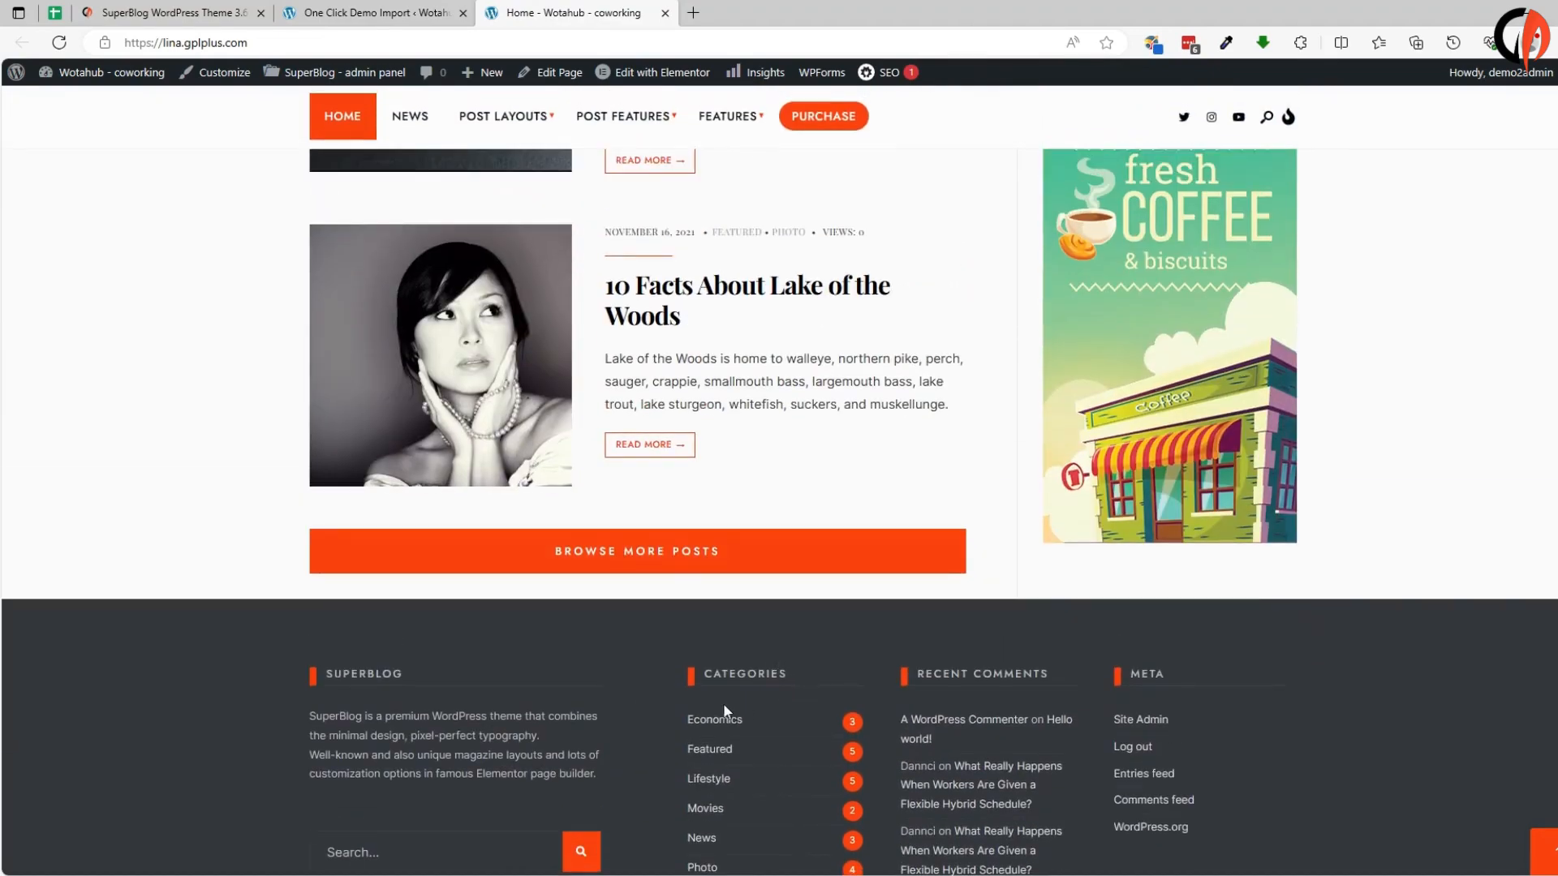
pyautogui.scroll(12, 667, 705)
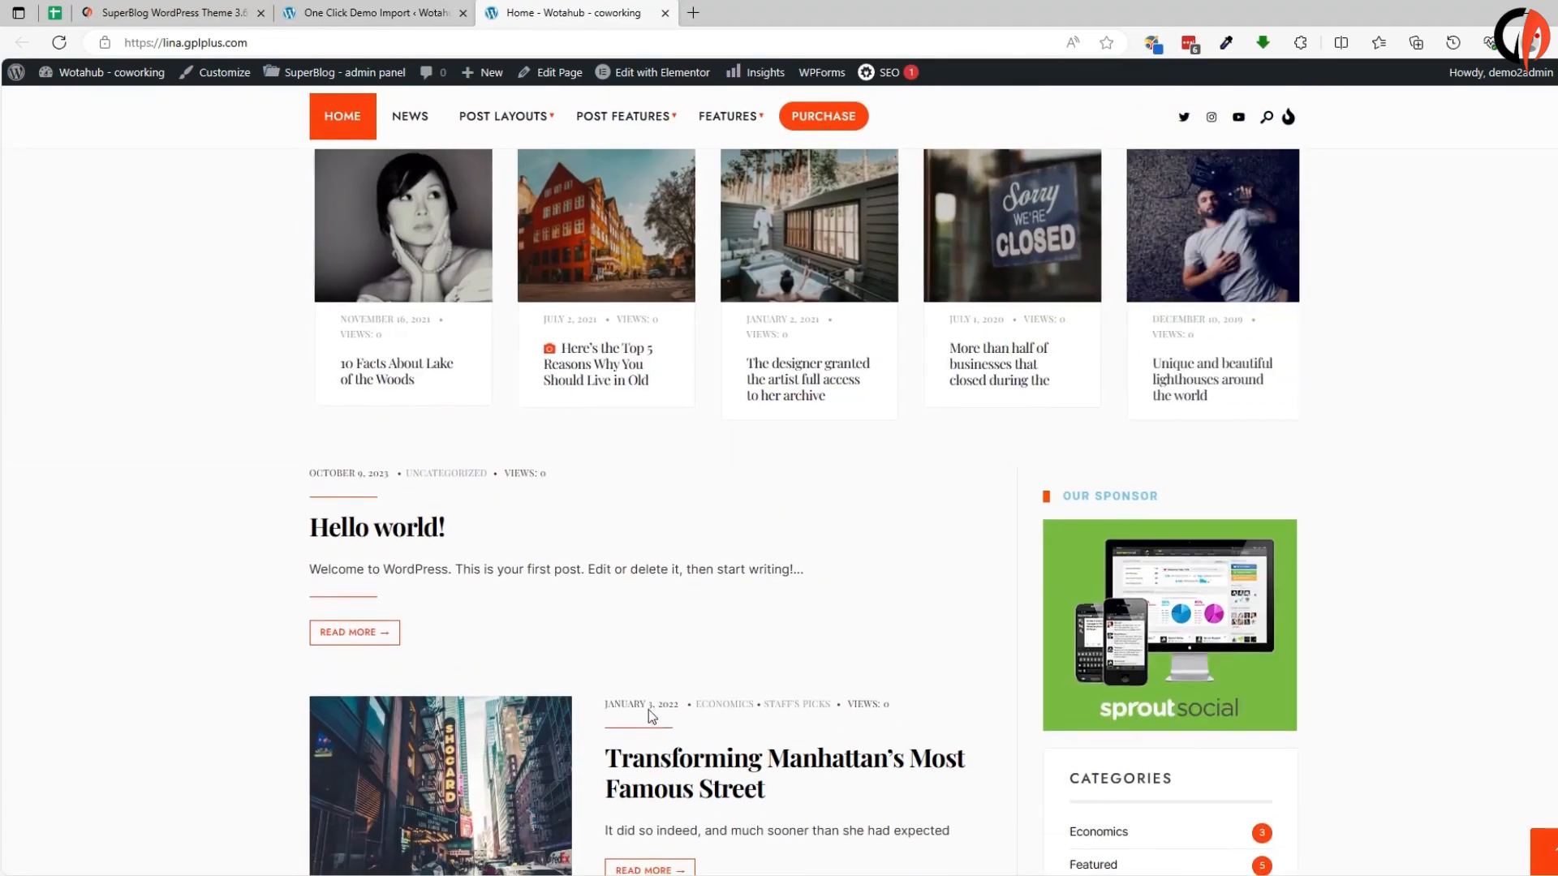
pyautogui.scroll(10, 545, 705)
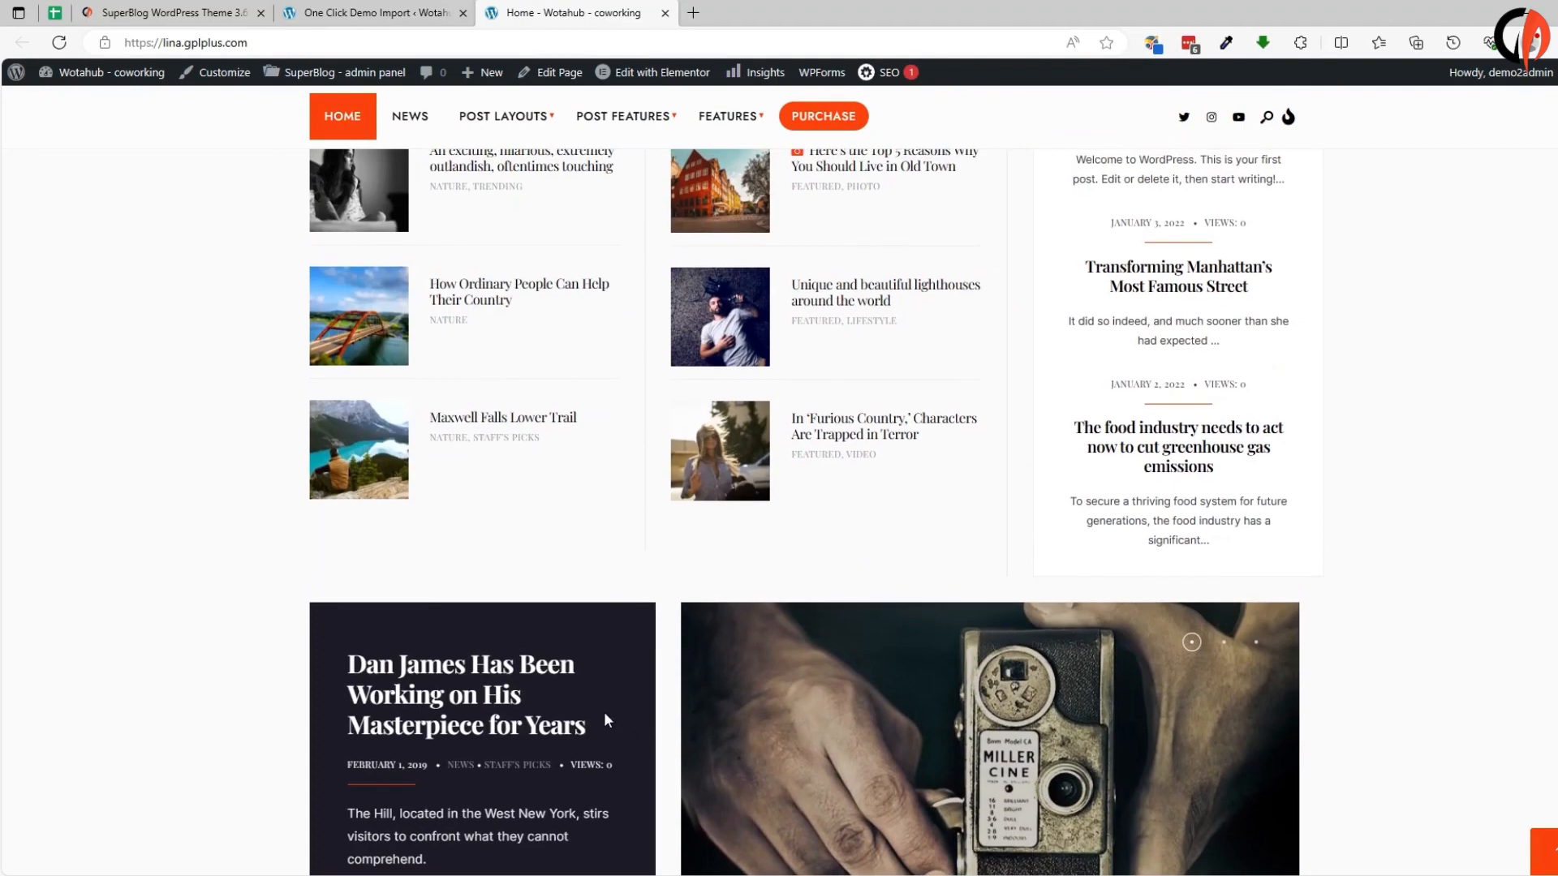
pyautogui.scroll(3, 714, 720)
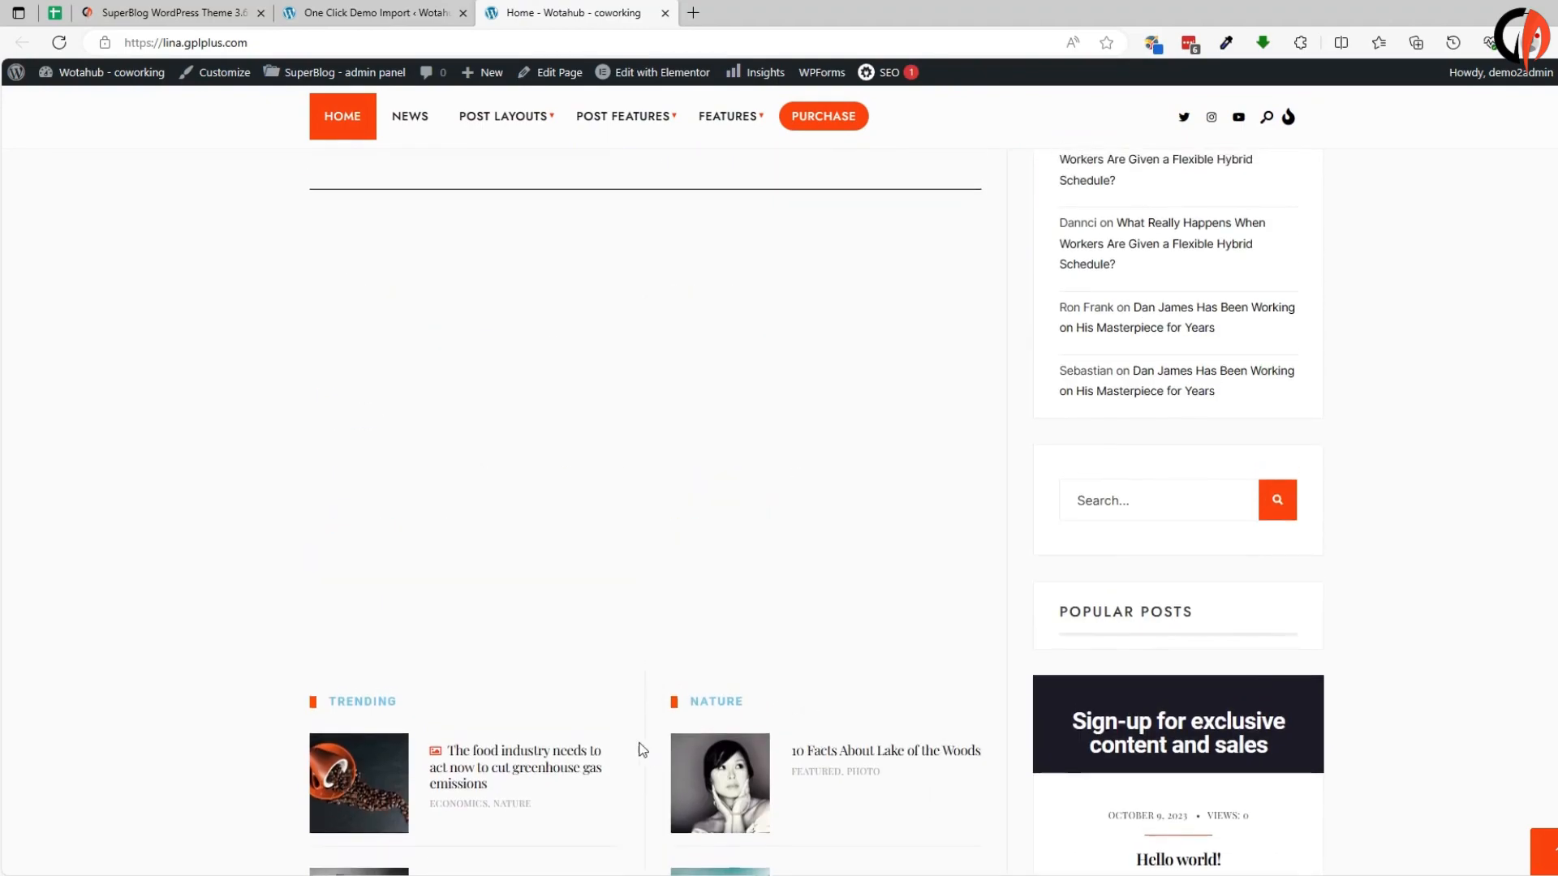
pyautogui.scroll(10, 641, 749)
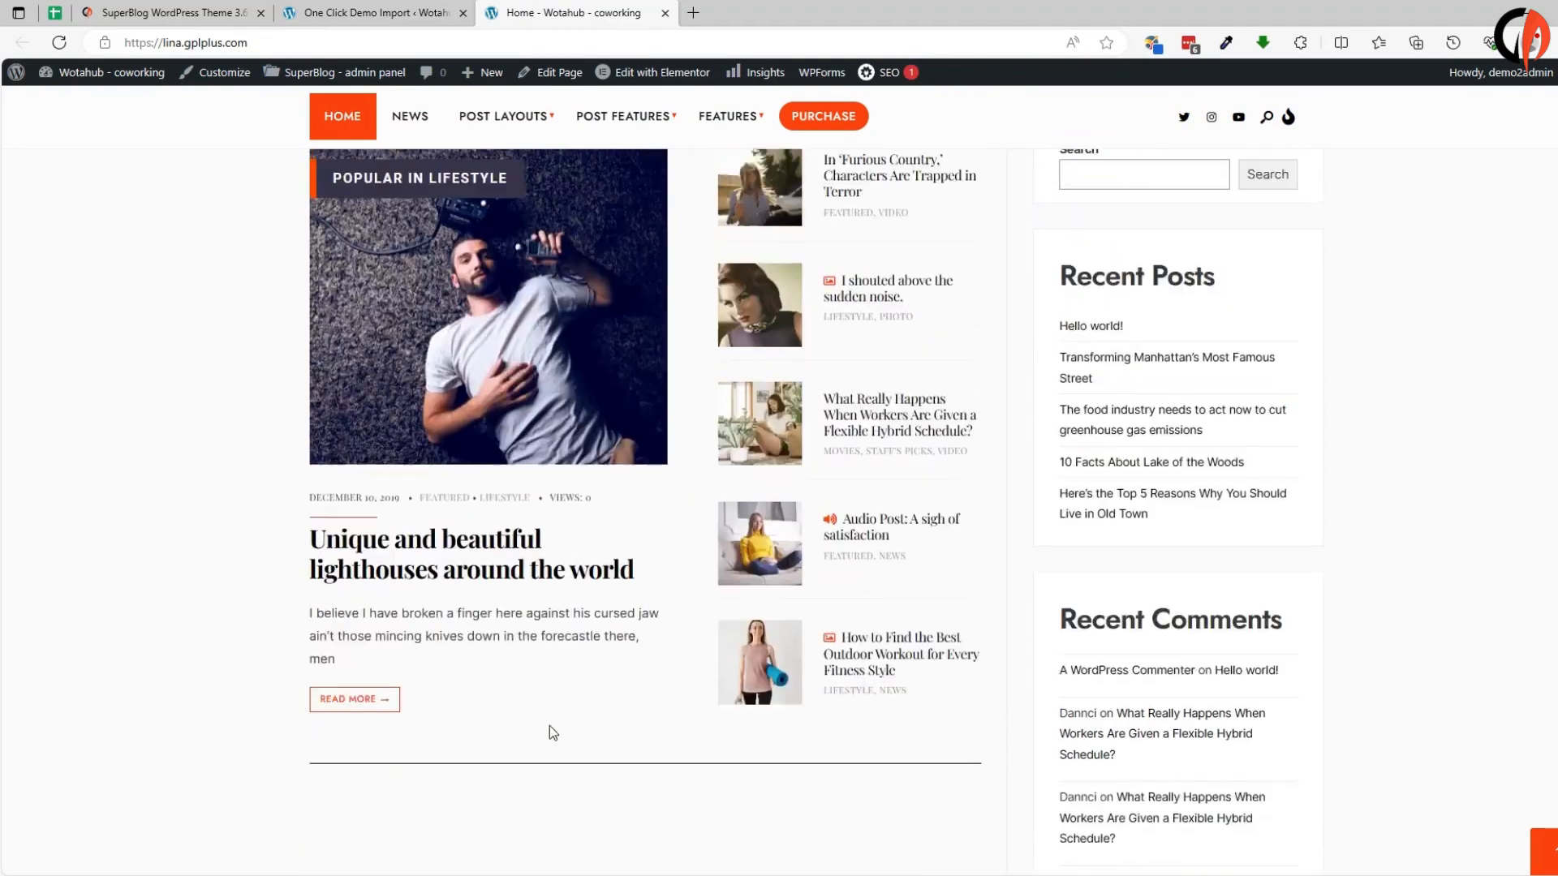
pyautogui.scroll(10, 568, 718)
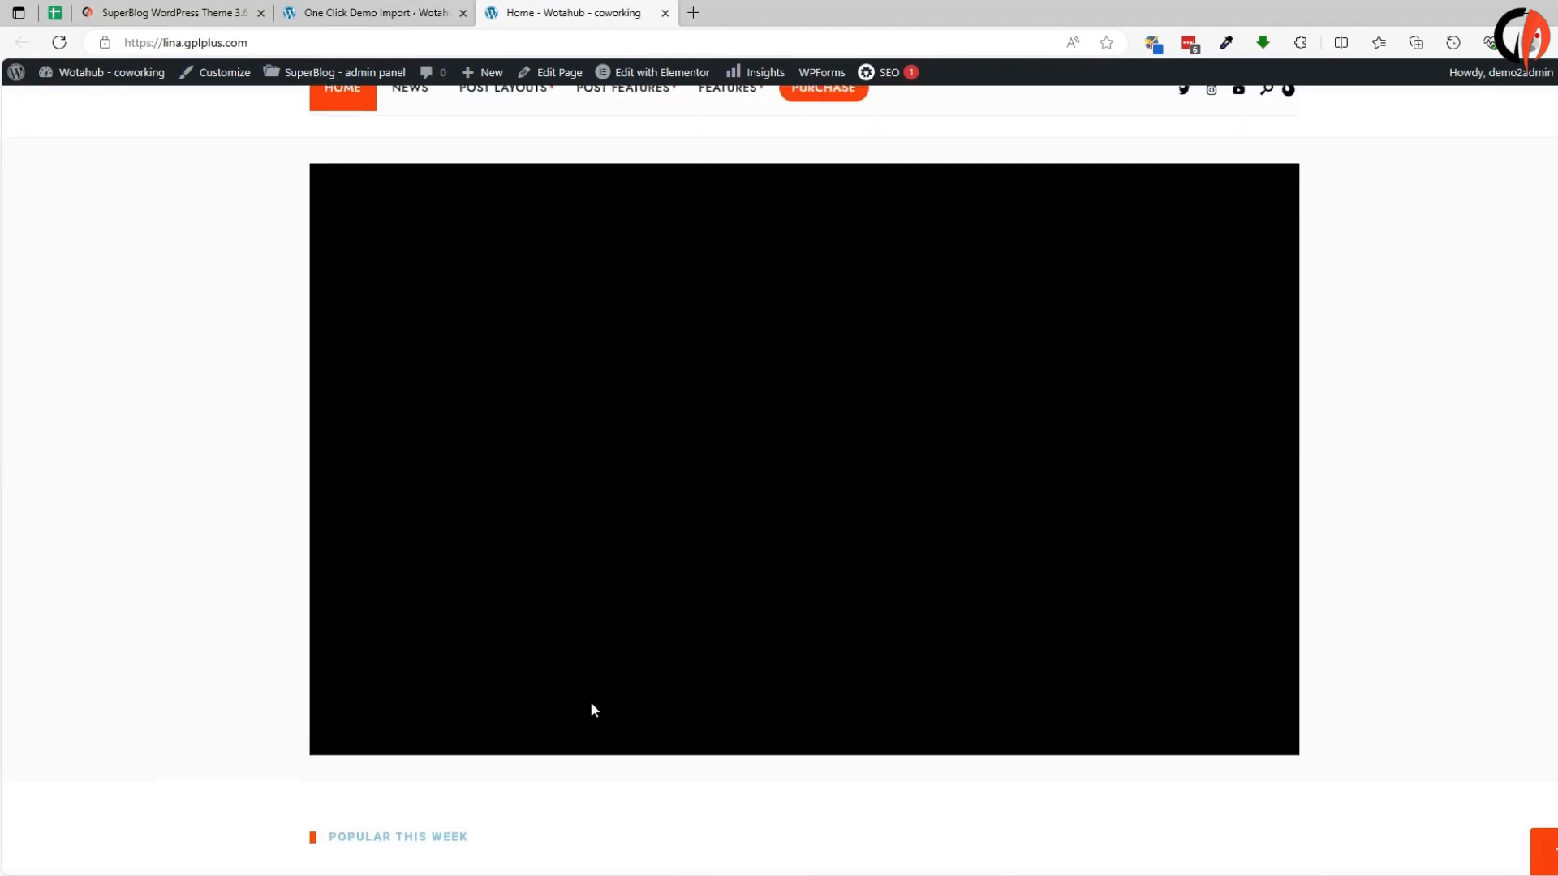
pyautogui.scroll(2, 522, 776)
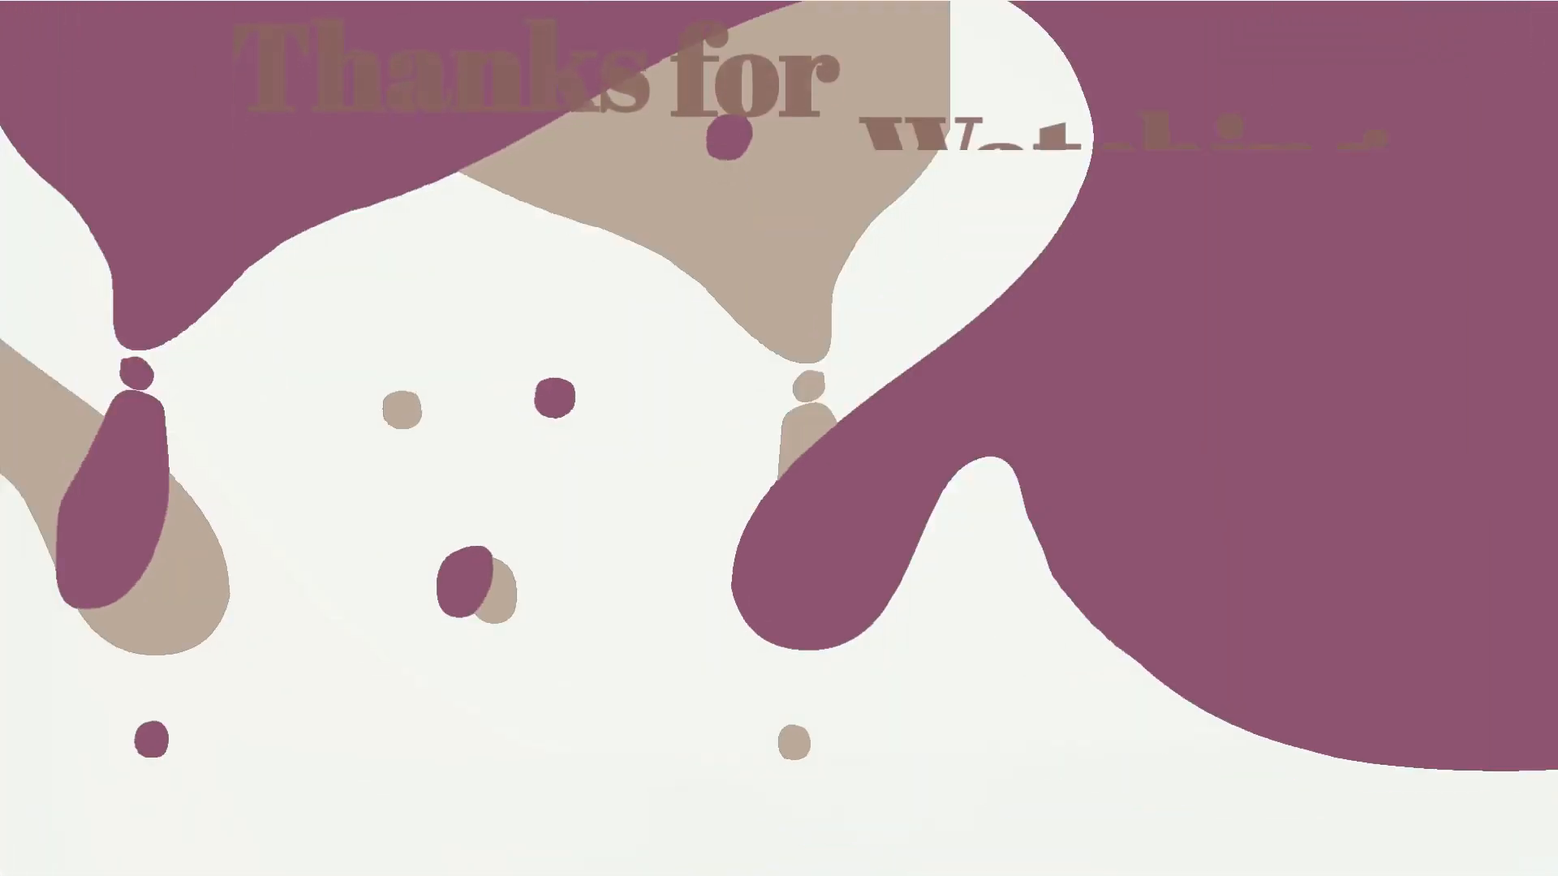